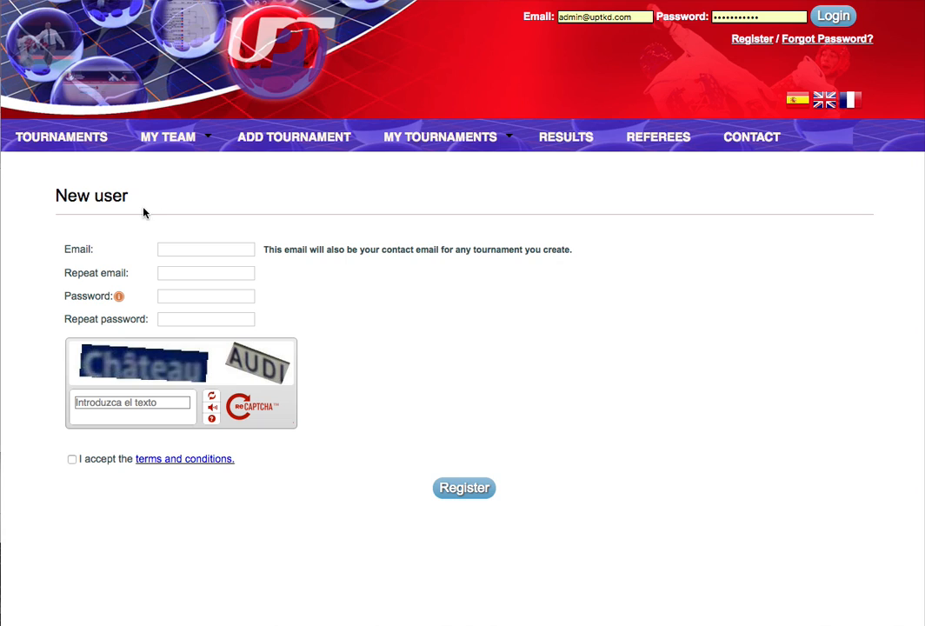
Paste the new account's email address into both Email and Repeat email.
right_click(165, 249)
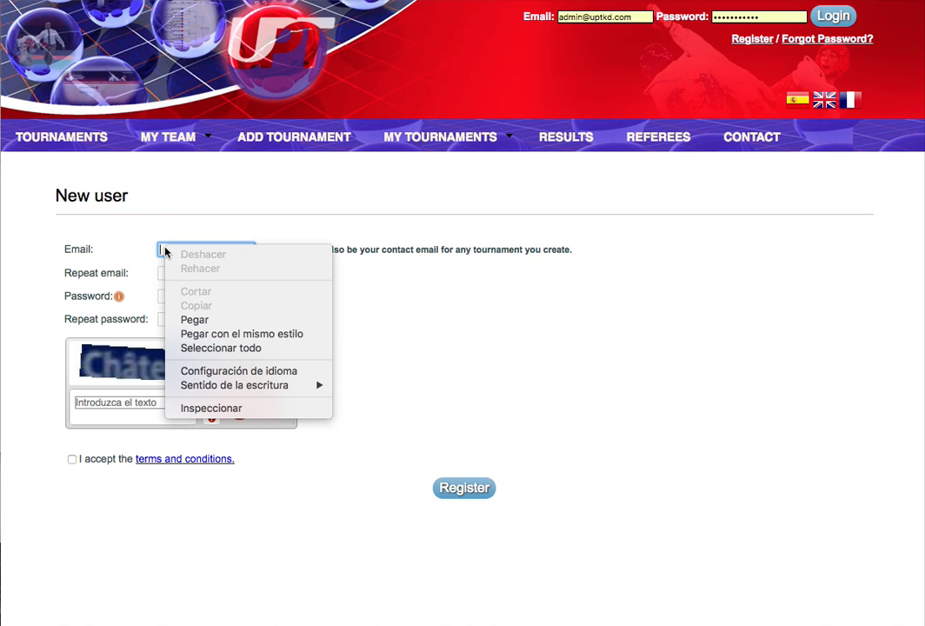
left_click(186, 319)
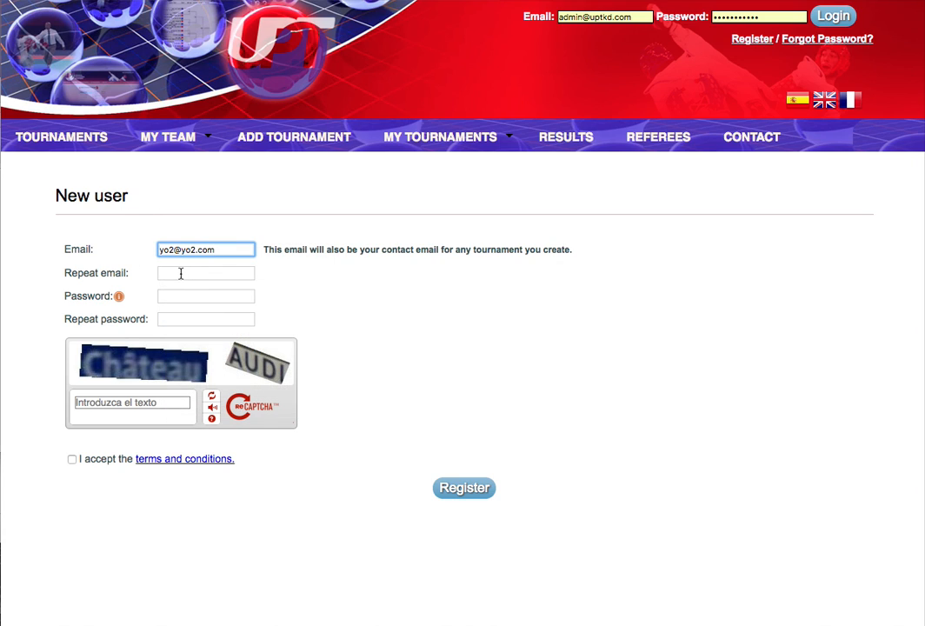
right_click(181, 274)
left_click(222, 345)
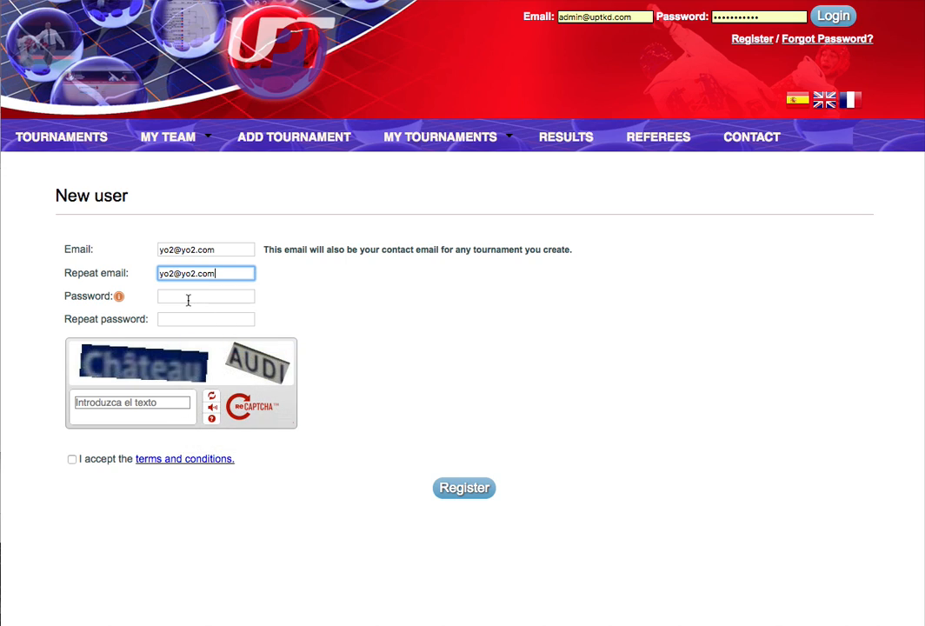
Paste the account password into both the Password and Repeat password fields.
left_click(187, 300)
right_click(188, 300)
left_click(242, 370)
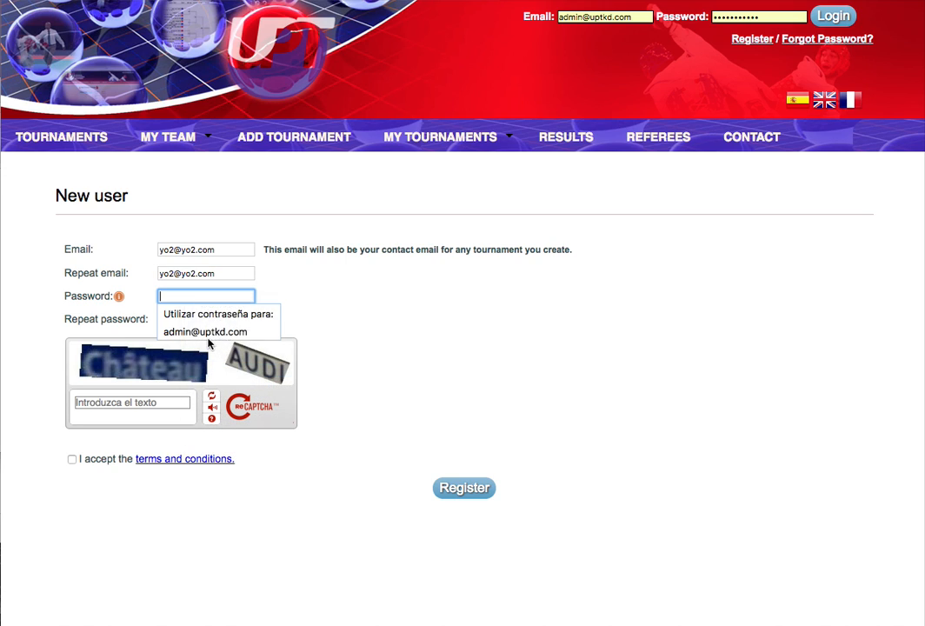
left_click(208, 341)
left_click(192, 319)
right_click(192, 319)
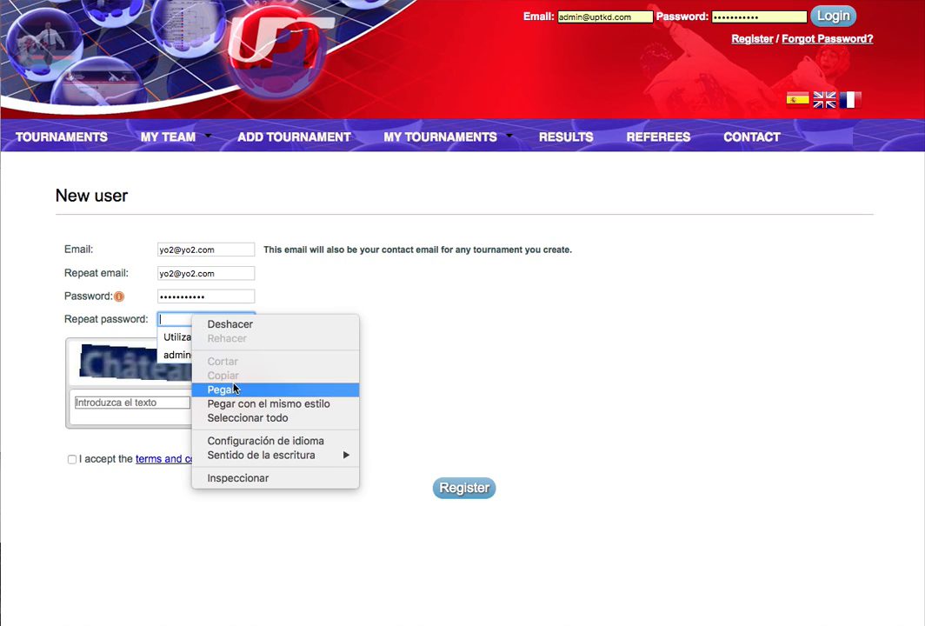
left_click(233, 388)
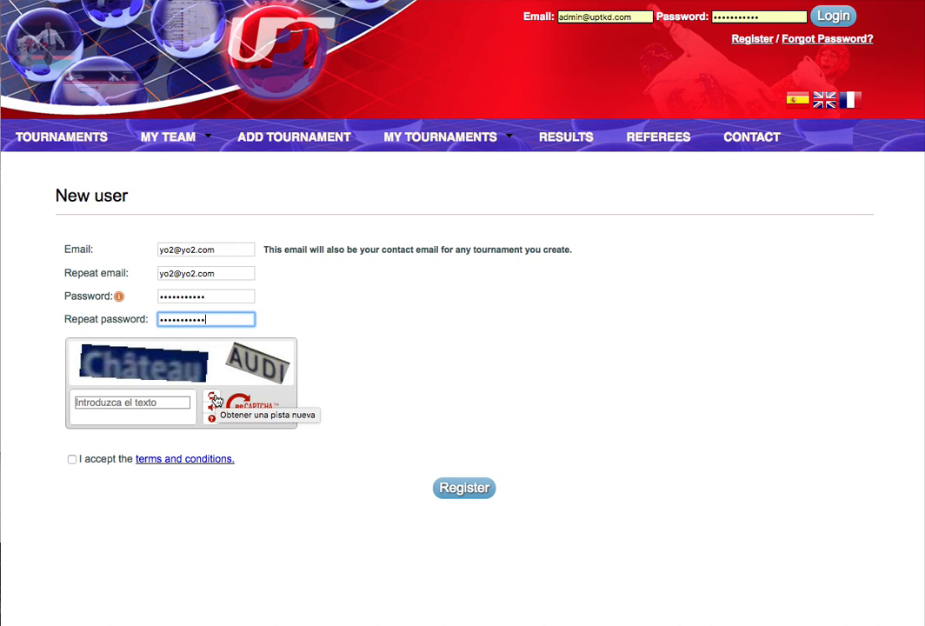
Refresh and solve the captcha, accept the terms, and submit the registration.
left_click(214, 399)
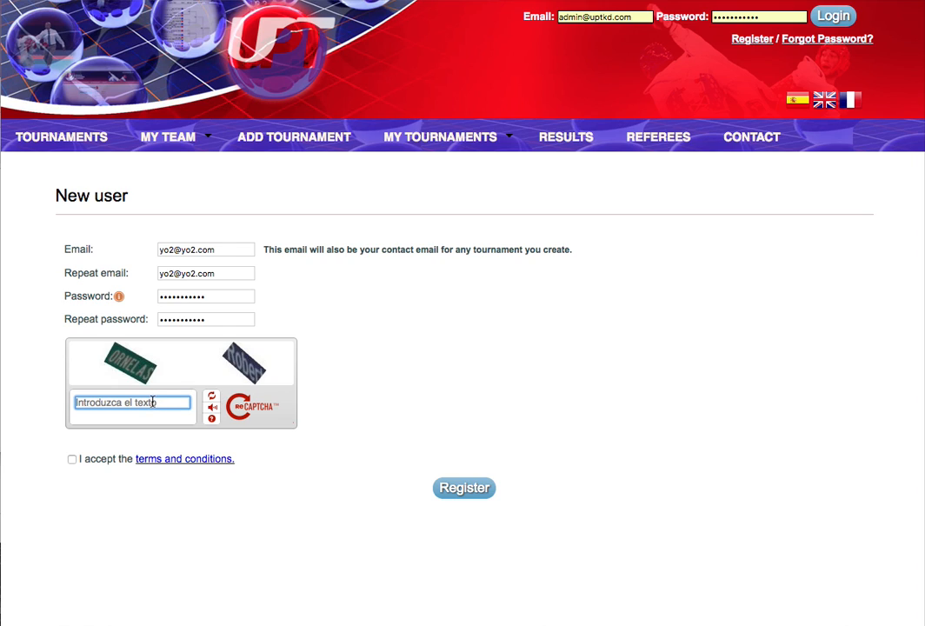
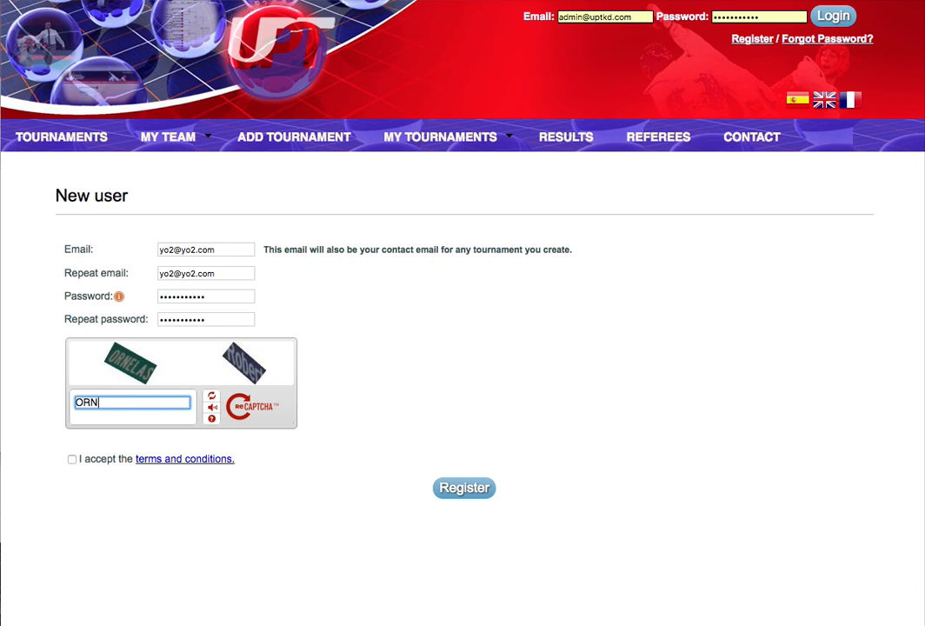
left_click(72, 459)
left_click(466, 491)
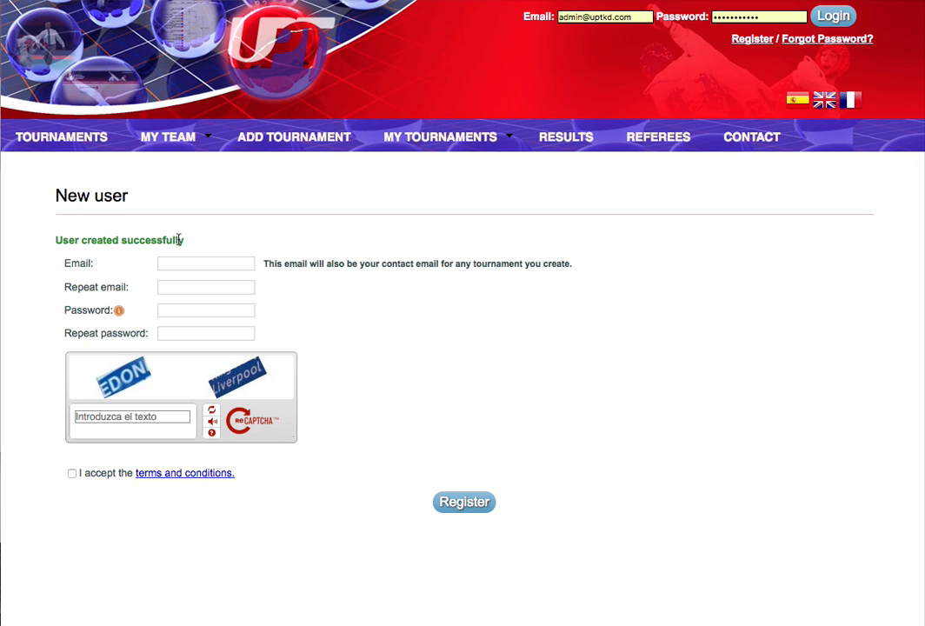
Log in from the header using the new account's email and password.
left_click(561, 17)
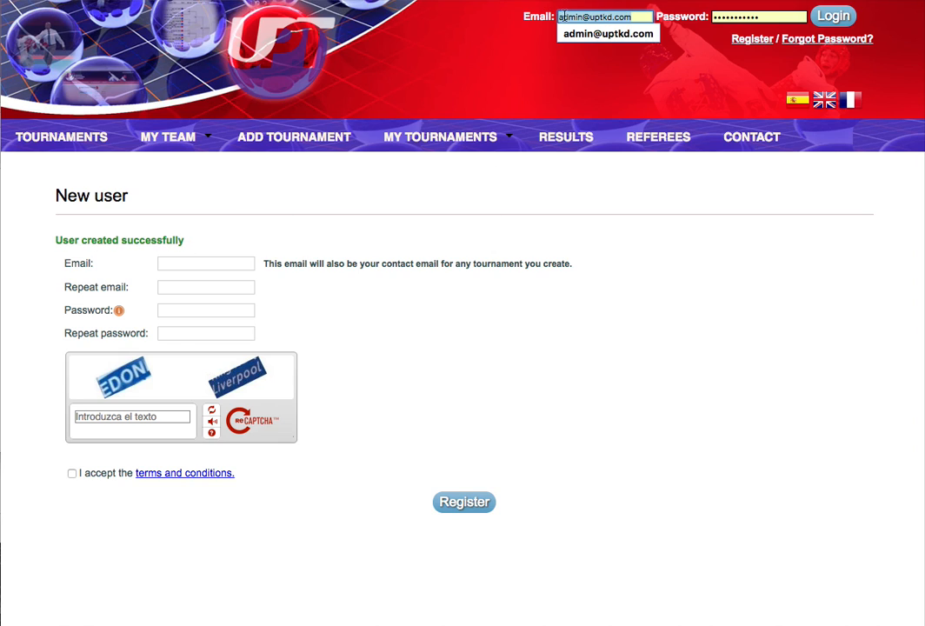
right_click(561, 17)
left_click(615, 115)
left_click_drag(778, 18, 687, 22)
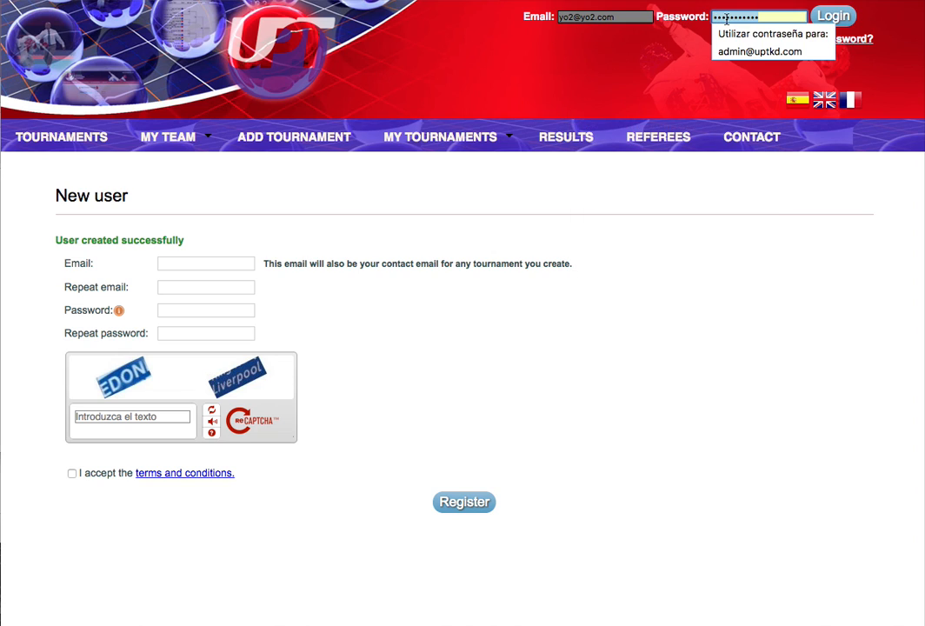
right_click(727, 18)
left_click(758, 91)
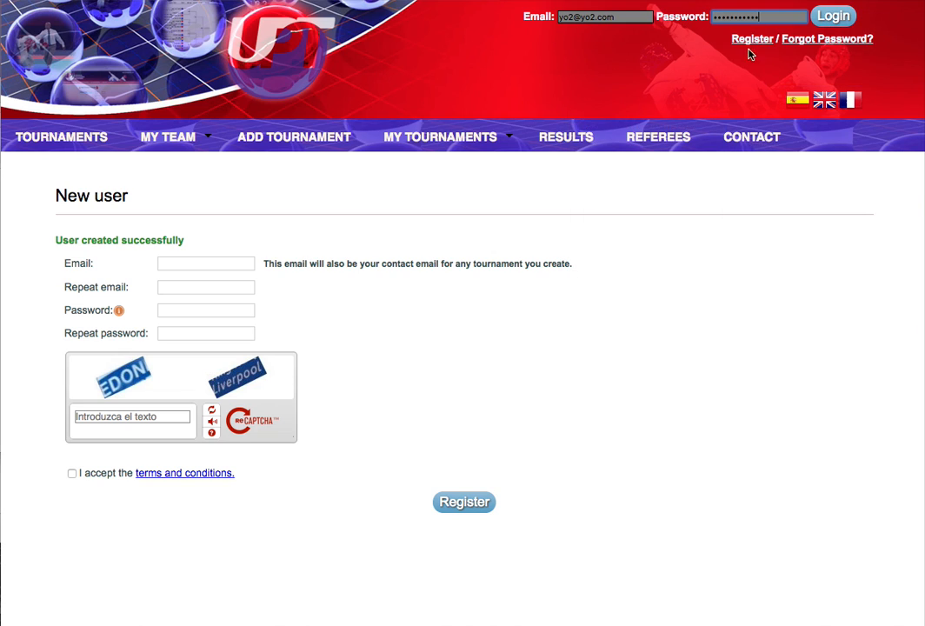
left_click(840, 21)
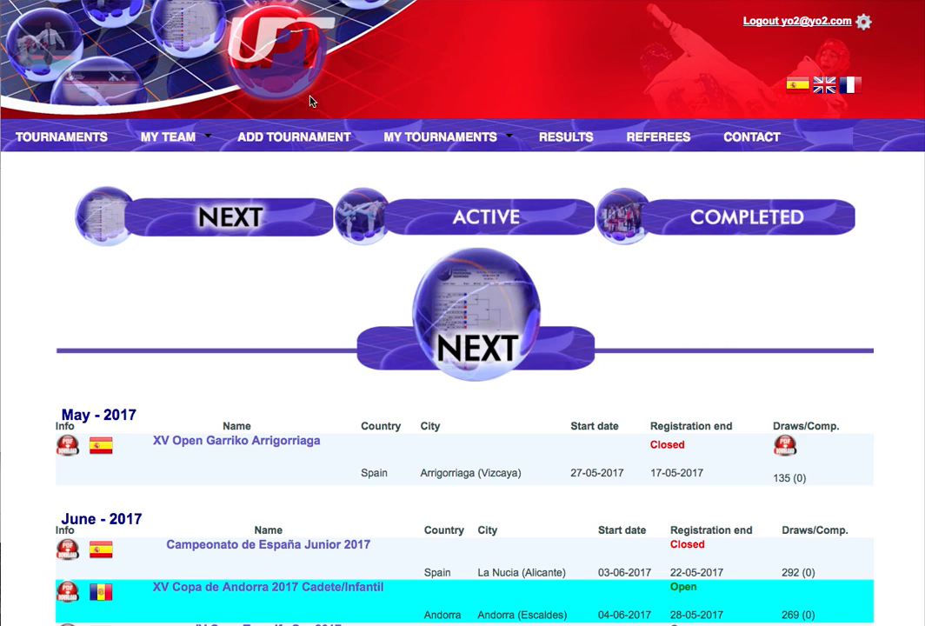
mouse_move(180, 139)
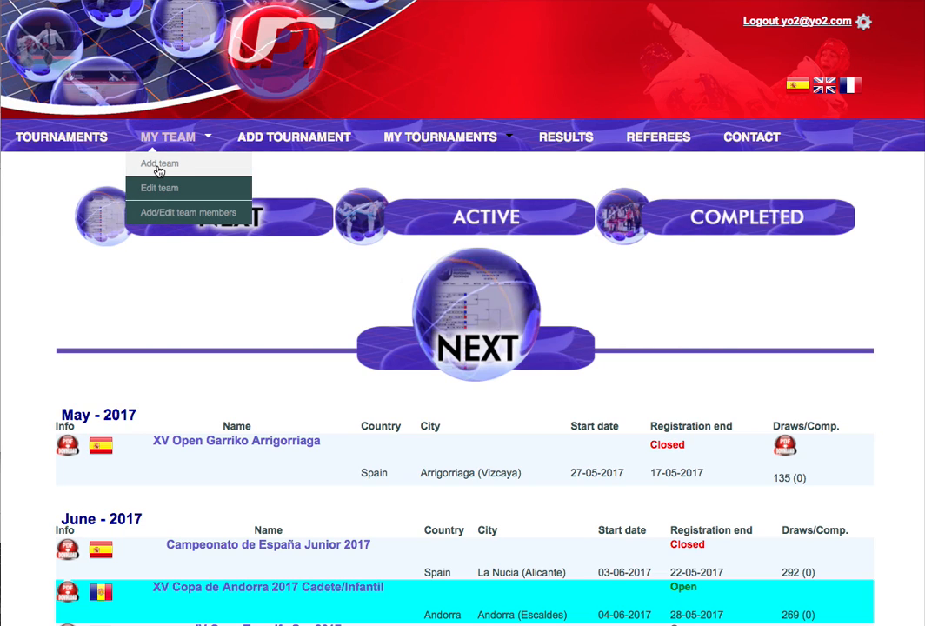
Start adding a team of type Club and paste the email as the club name.
left_click(159, 169)
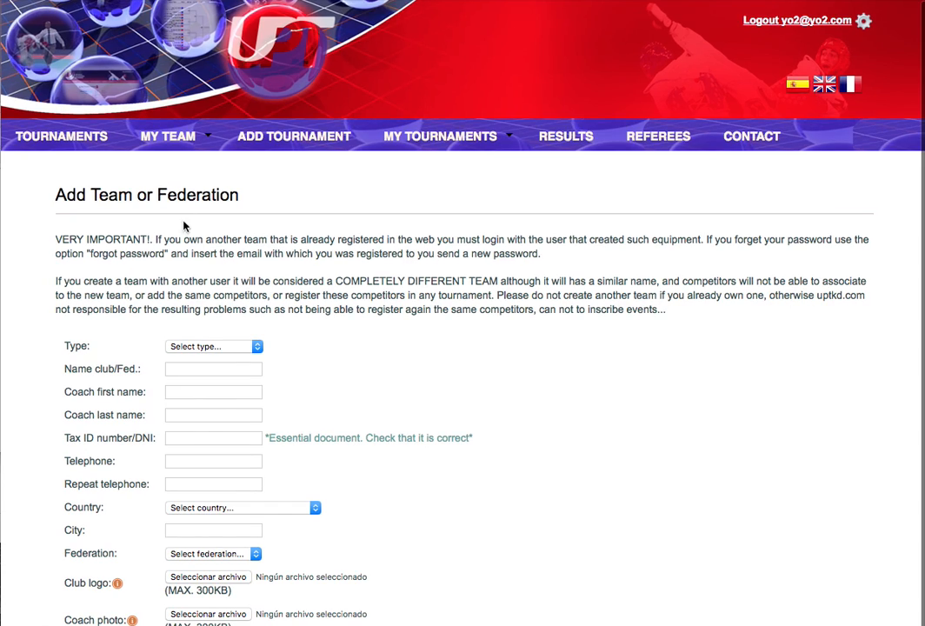
left_click(257, 348)
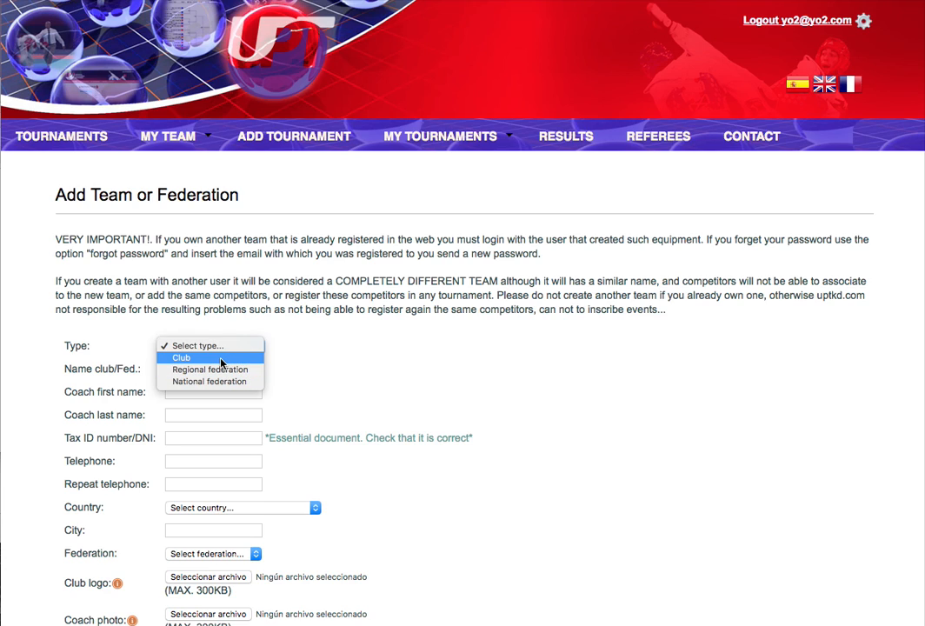
left_click(222, 360)
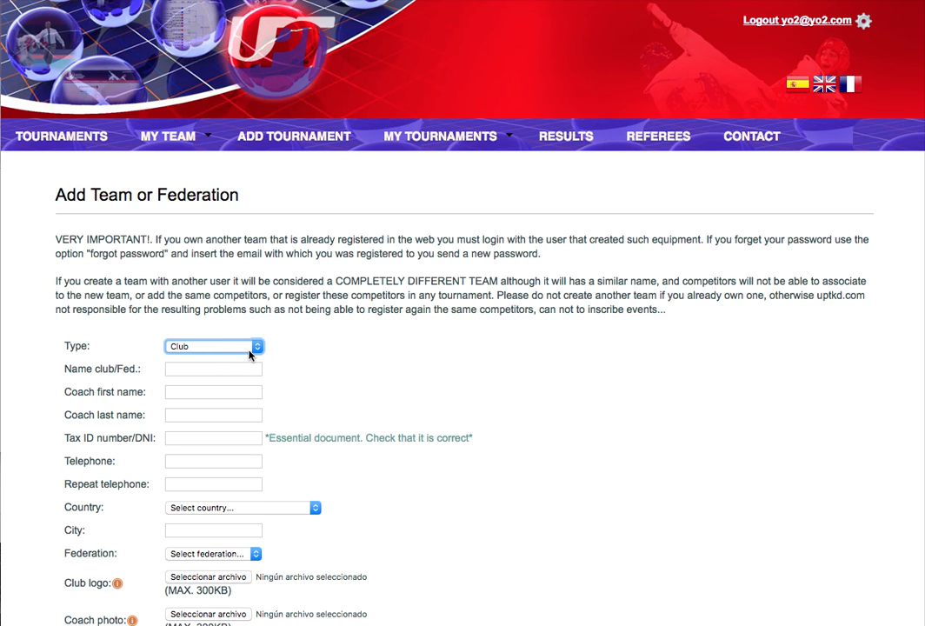
left_click(202, 367)
right_click(168, 366)
left_click(249, 437)
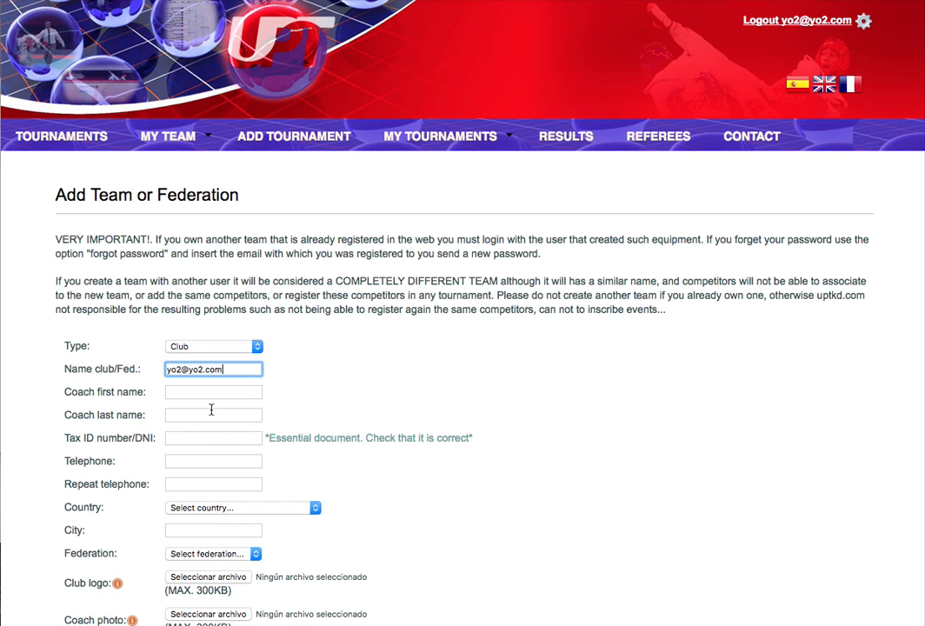
Paste the email into the coach first name and last name fields.
left_click(193, 392)
right_click(193, 392)
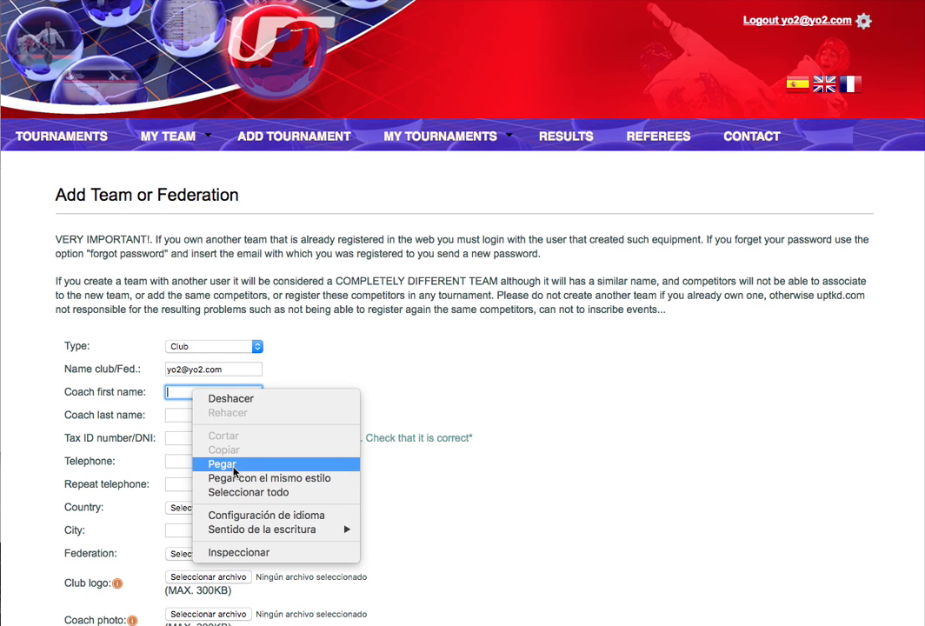
left_click(225, 463)
left_click(186, 414)
right_click(186, 415)
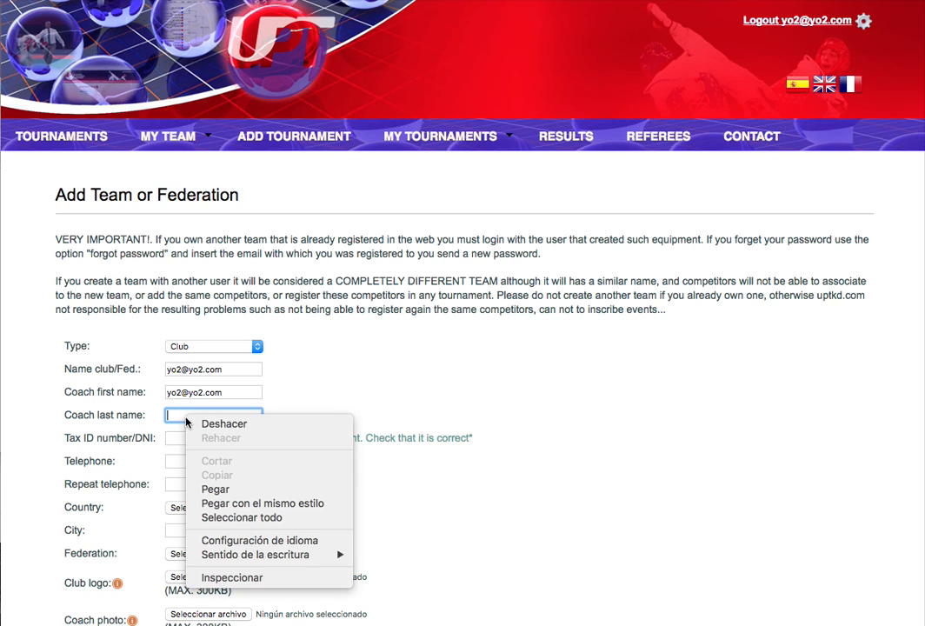
left_click(223, 489)
Enter the tax ID and fill in Telephone and Repeat telephone.
left_click(192, 436)
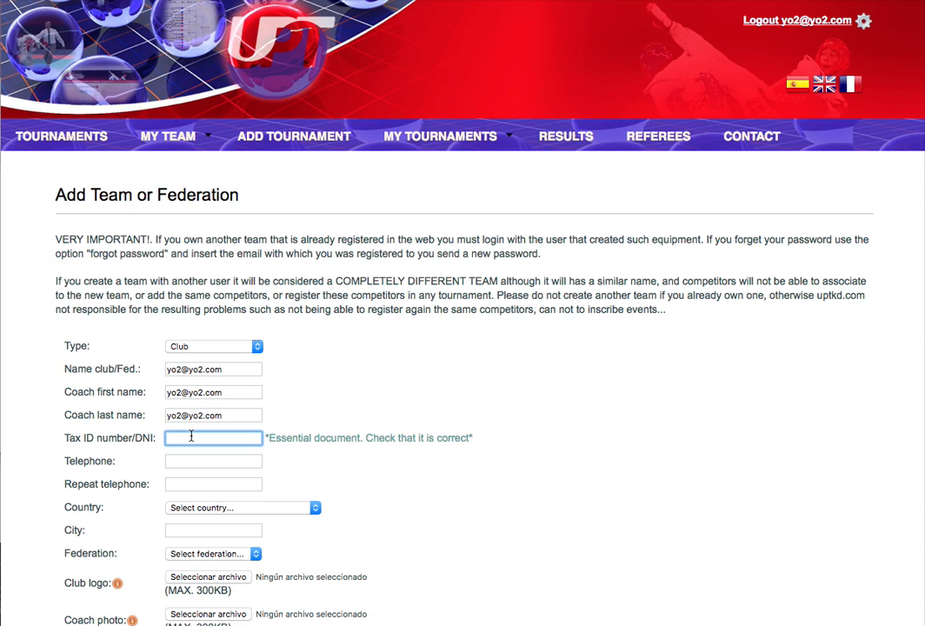
type("123456789")
left_click(181, 460)
type("12345678")
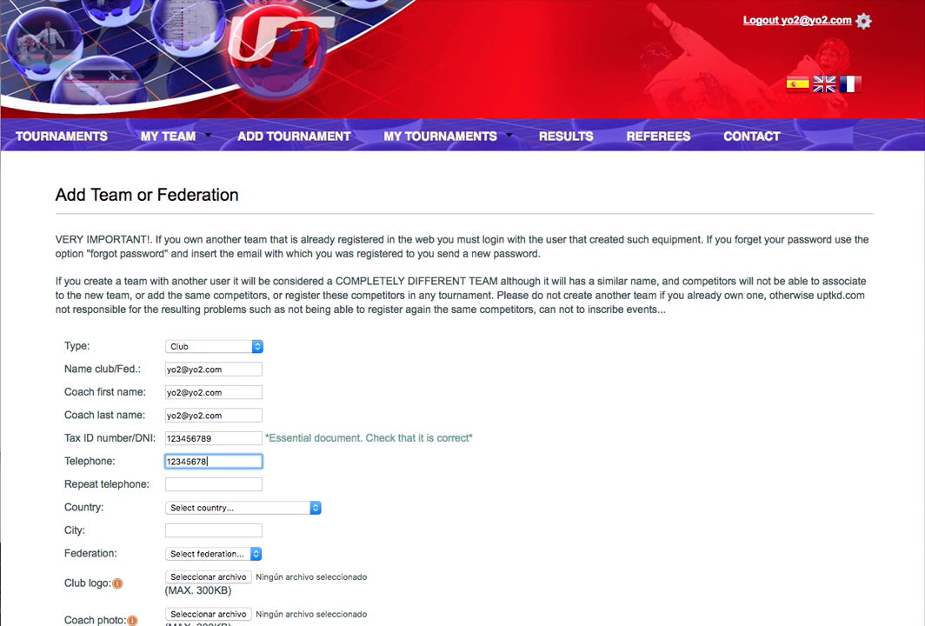
left_click(181, 482)
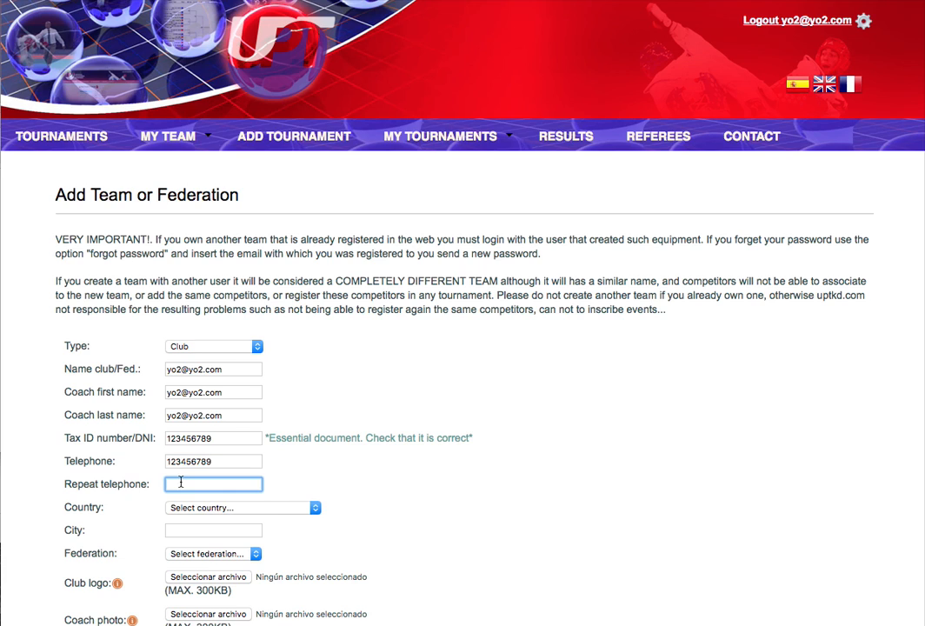
type("123456789")
Set the team's country to Spain.
left_click(231, 510)
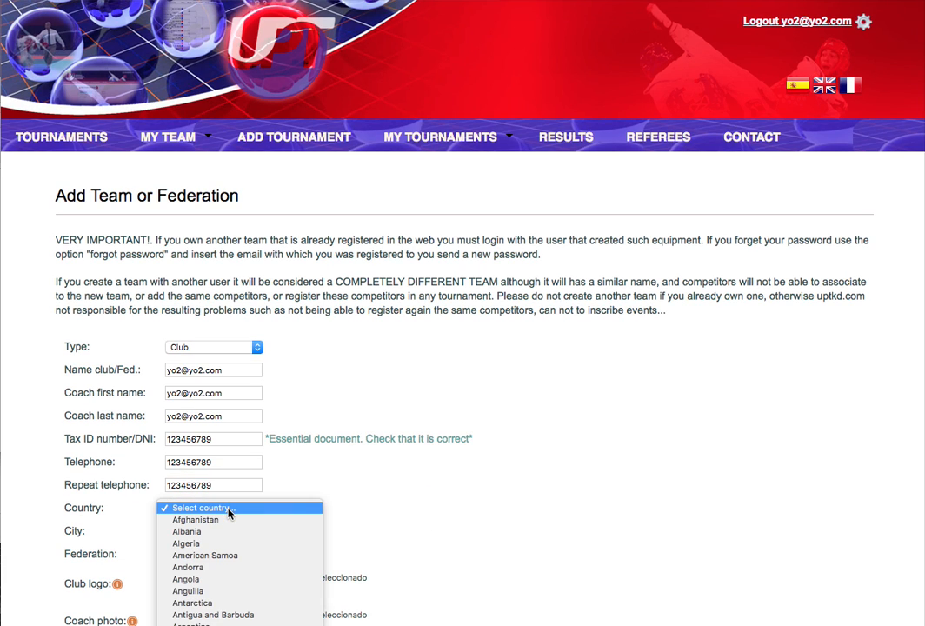
scroll(228, 513, "down", 20)
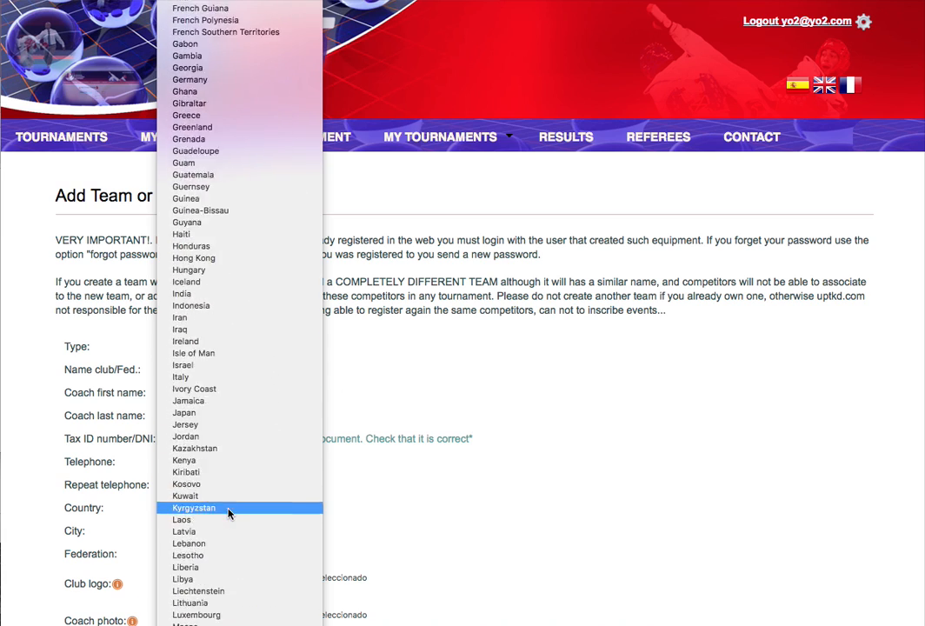
scroll(229, 513, "down", 20)
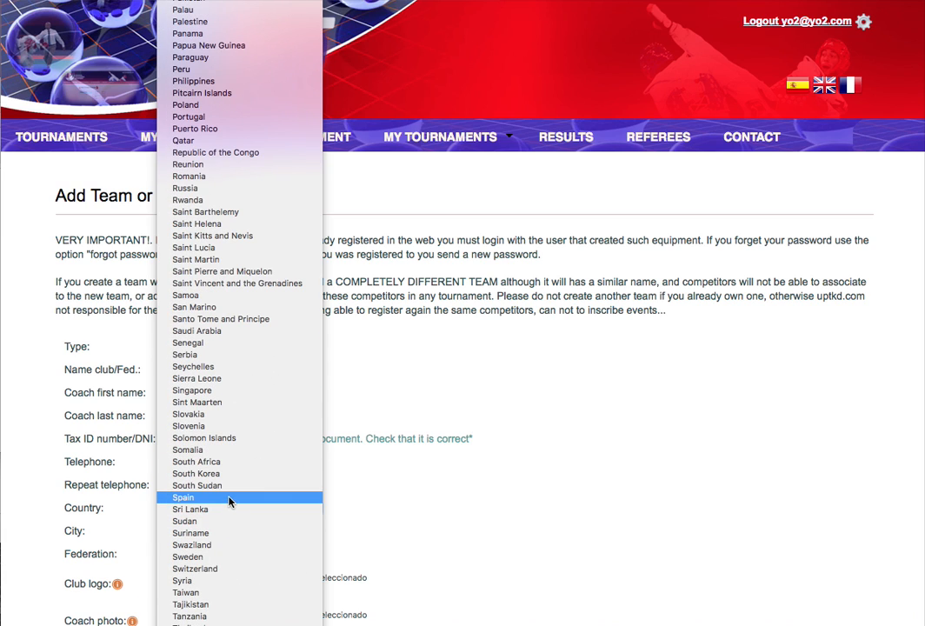
left_click(229, 500)
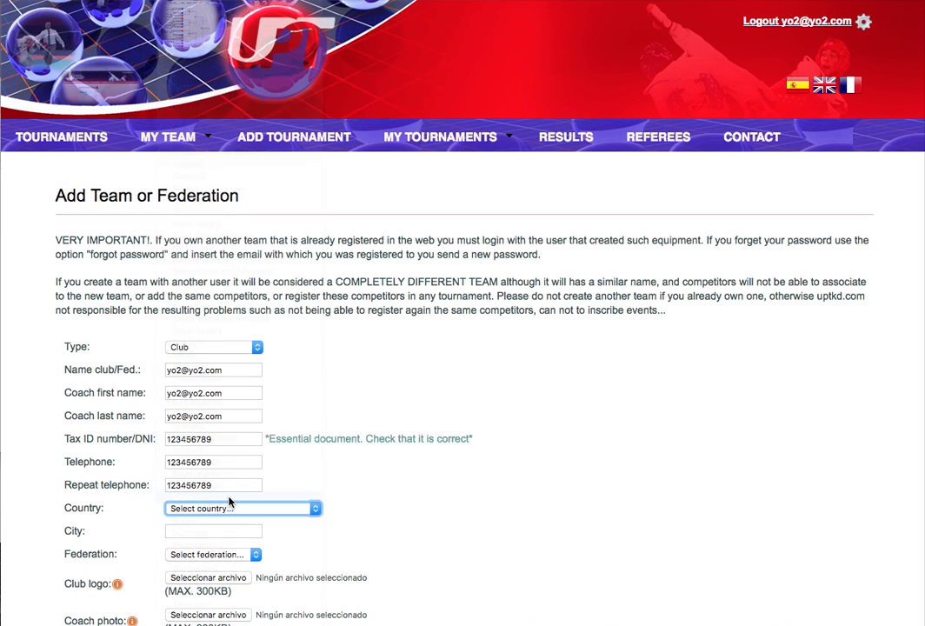
Set the city to madrid and the federation to Fed. Cantabra.
left_click(186, 534)
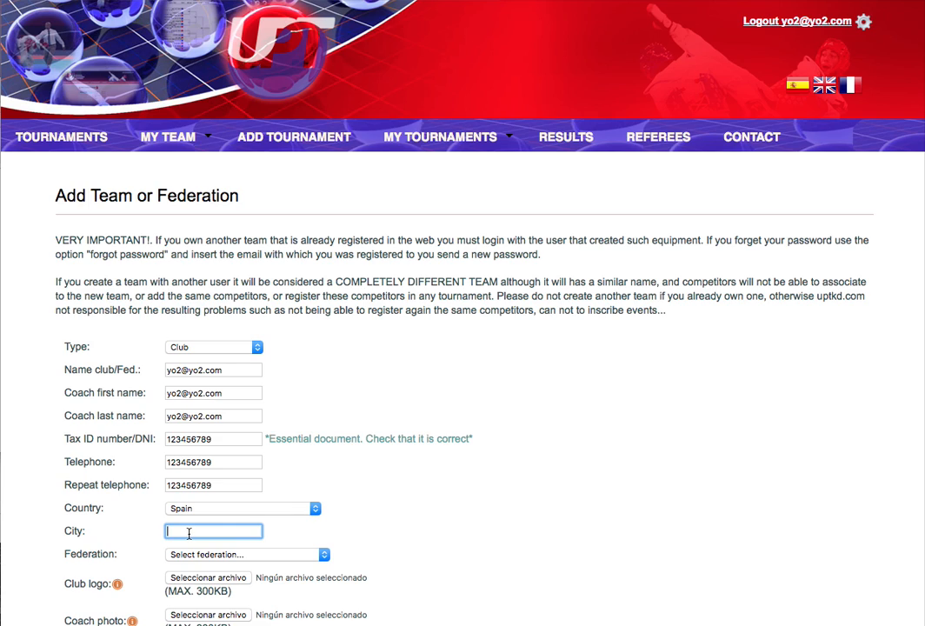
type("sp")
key("BackSpace")
key("BackSpace")
type("mad")
left_click(428, 515)
left_click(215, 561)
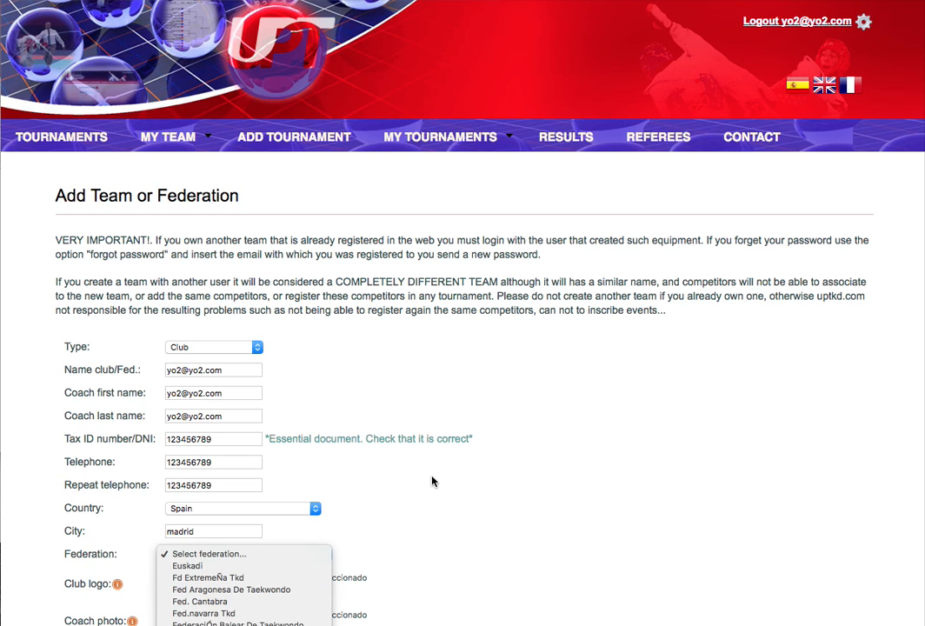
left_click(187, 601)
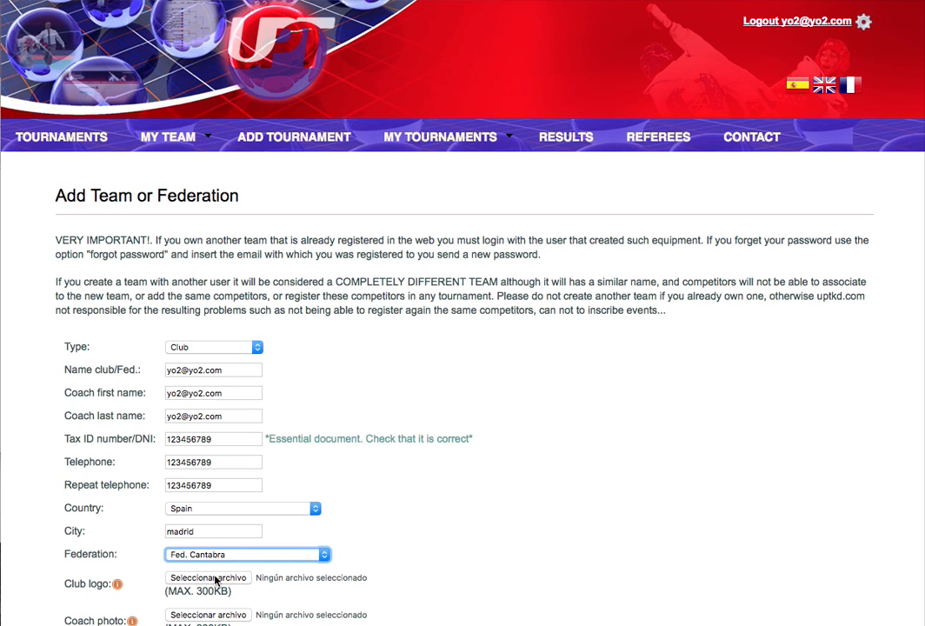
Attach man-312366_960_720 copia.jpg as the club logo.
left_click(215, 578)
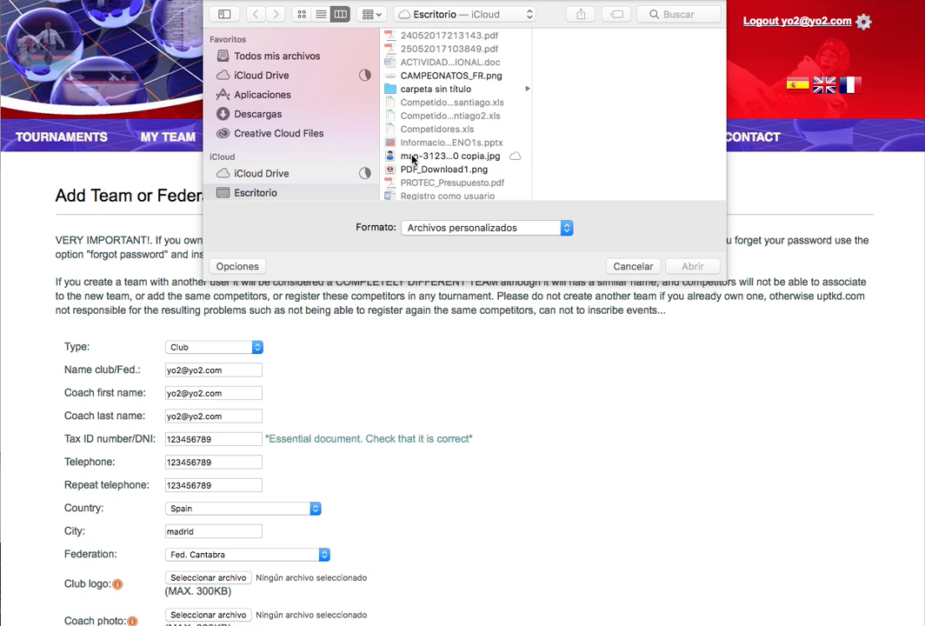
left_click(414, 157)
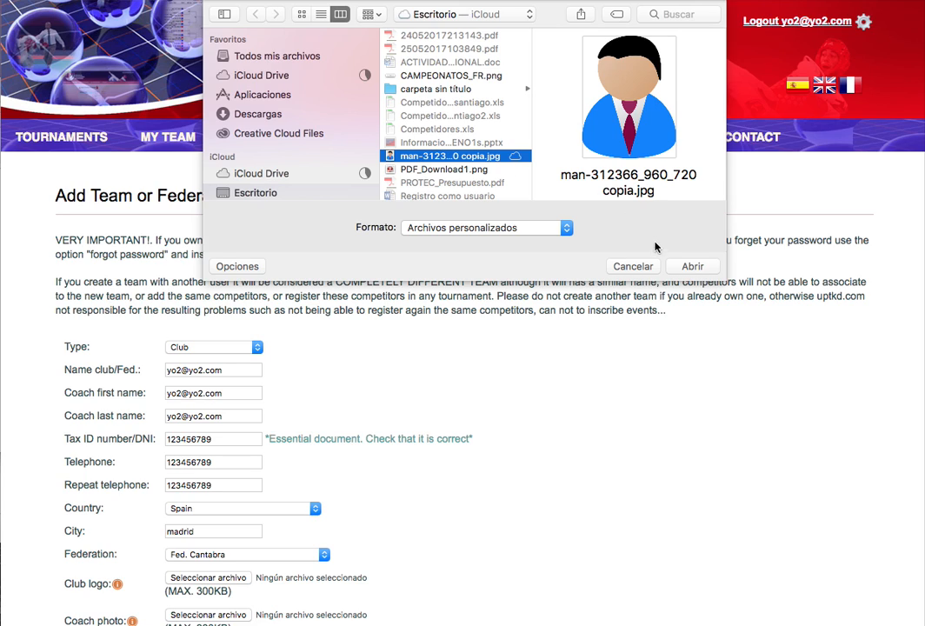
left_click(693, 267)
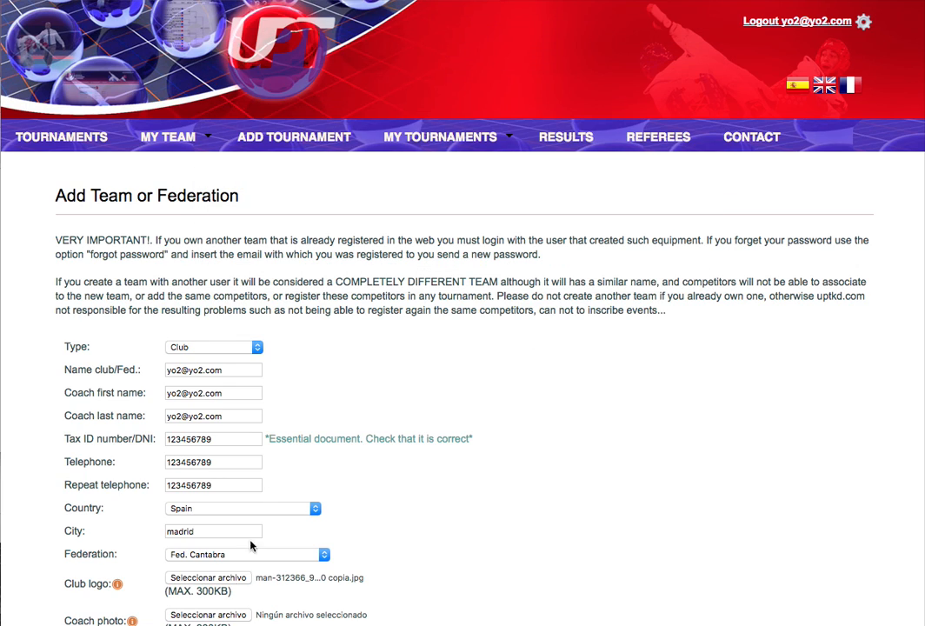
Attach the same man-312366_960_720 copia.jpg image as the coach photo.
left_click(212, 617)
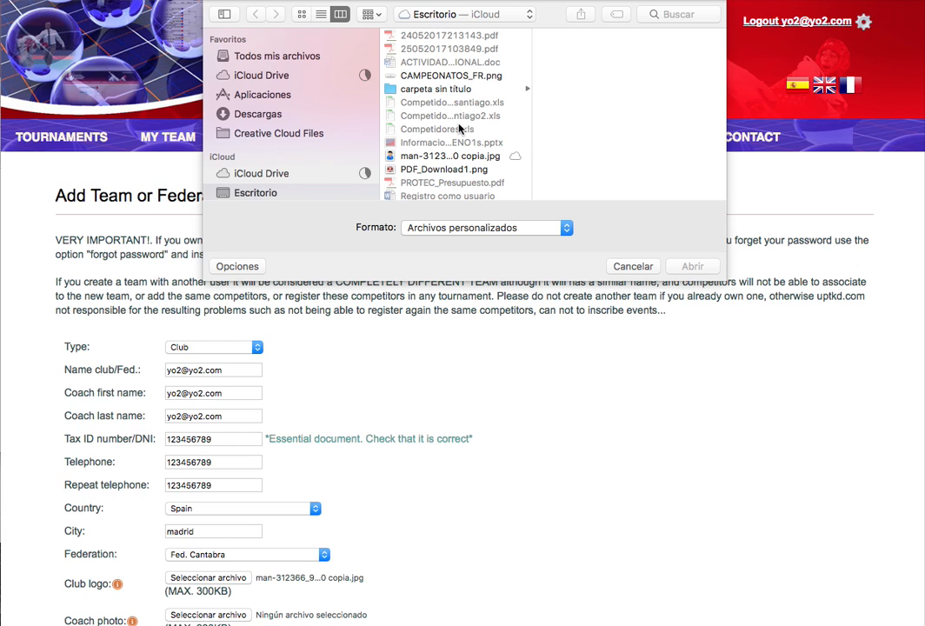
left_click(427, 158)
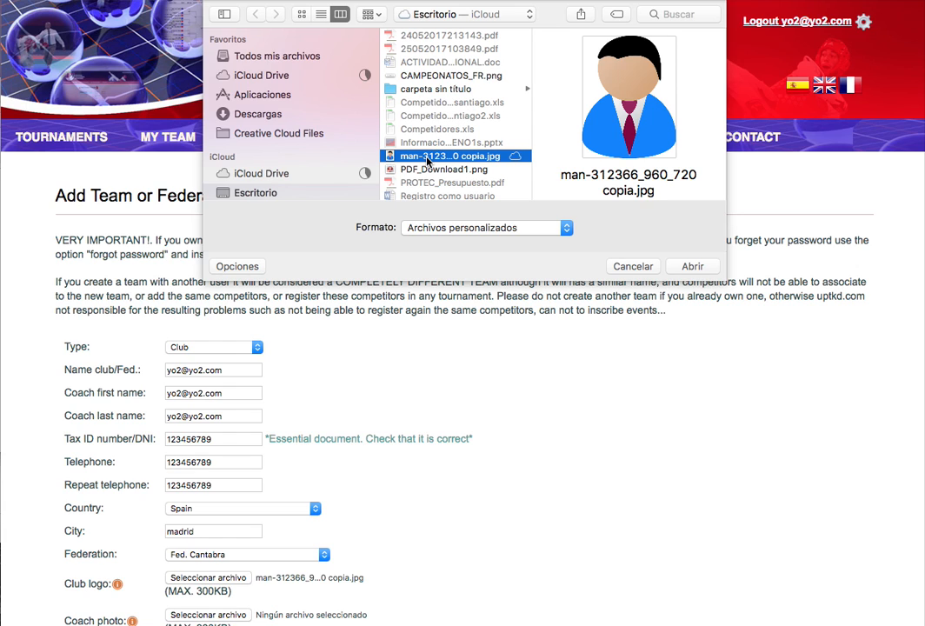
left_click(693, 267)
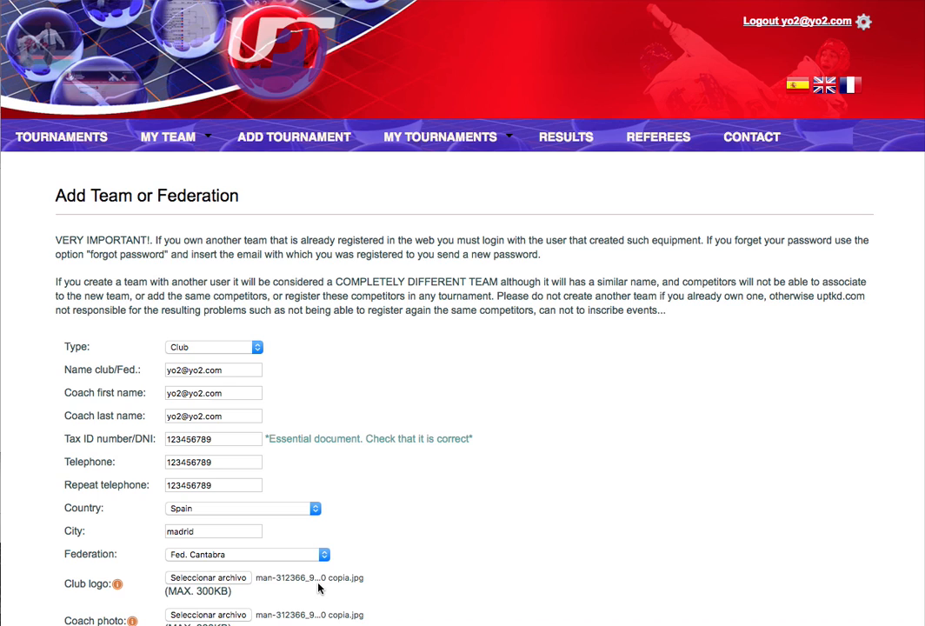
scroll(319, 589, "down", 5)
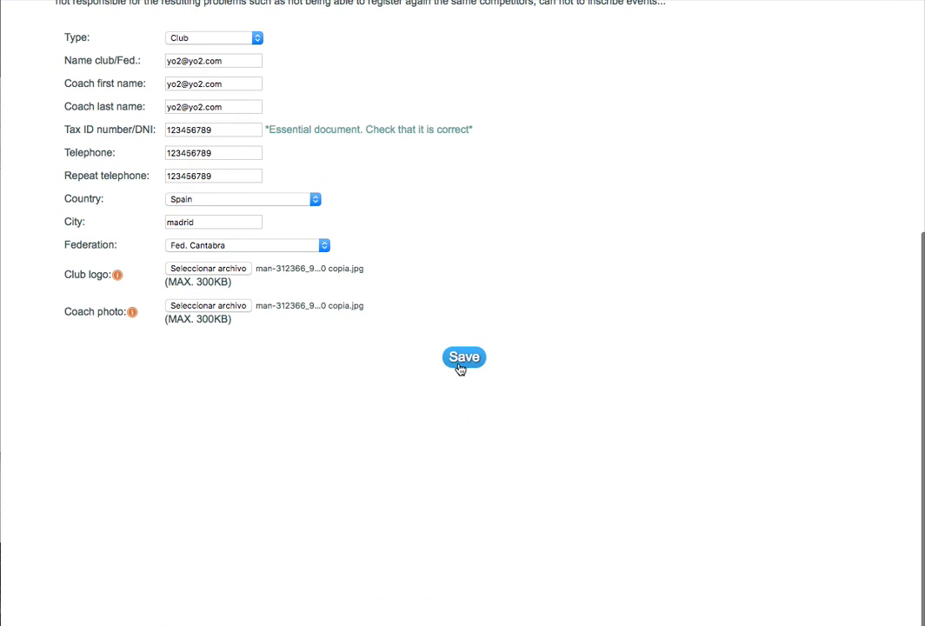
Save the Club team form and check the 'Team/Federation successfully added.' message.
left_click(461, 368)
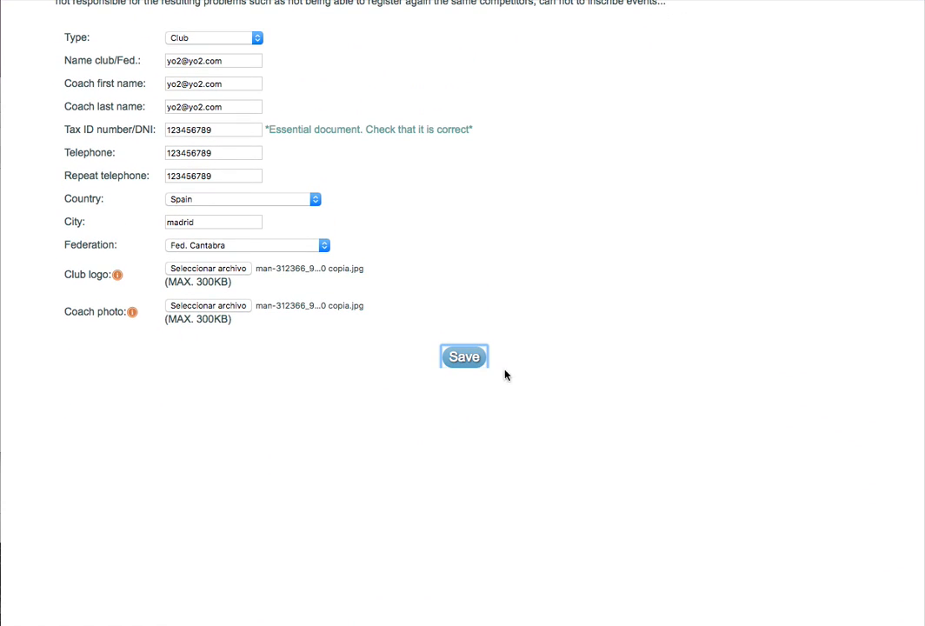
scroll(539, 328, "up", 5)
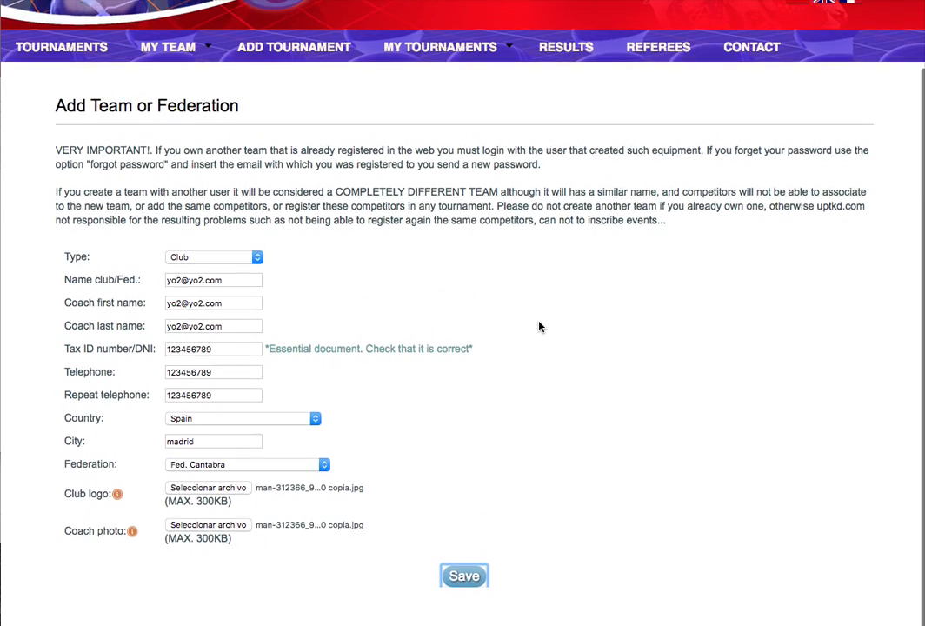
scroll(539, 327, "down", 2)
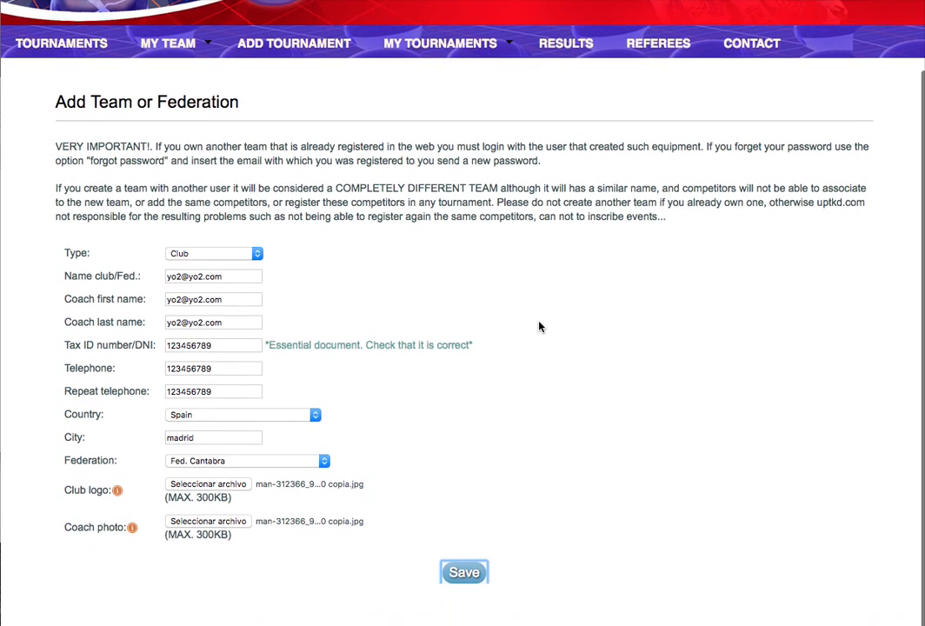
scroll(539, 327, "up", 2)
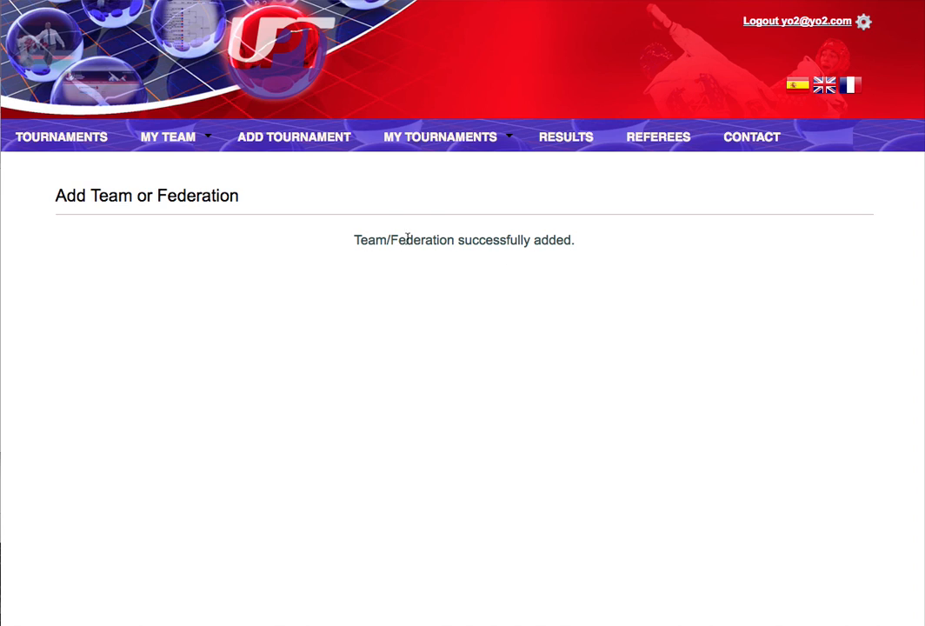
mouse_move(188, 140)
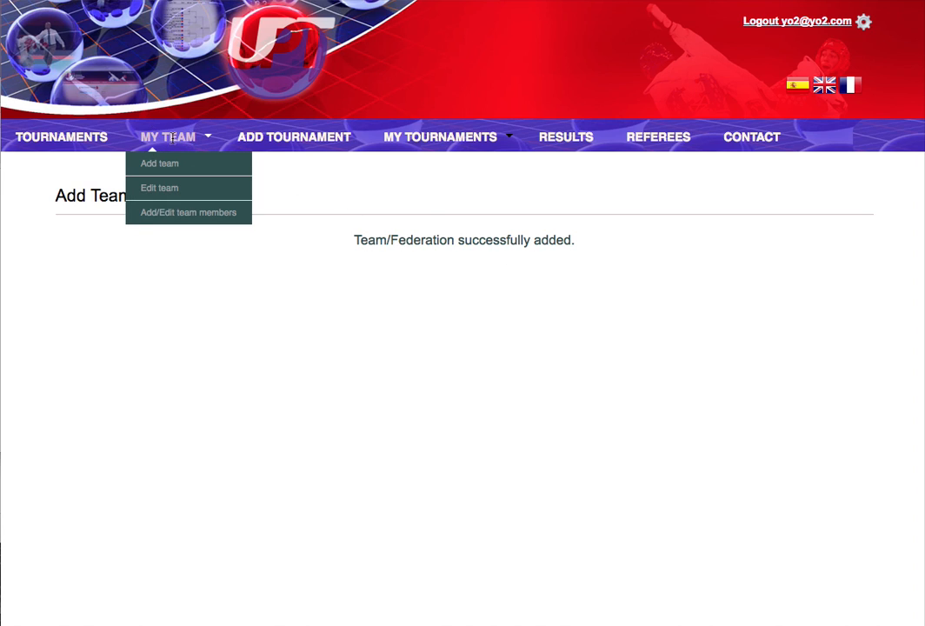
Open Add/Edit team members and paste the email as the competitor's first and last name.
left_click(194, 217)
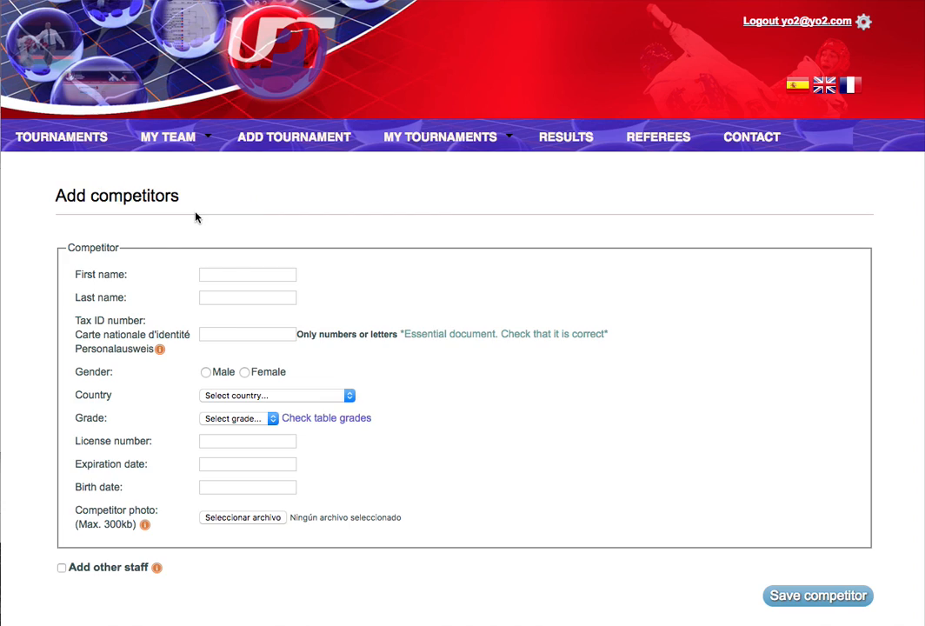
left_click(207, 275)
right_click(209, 275)
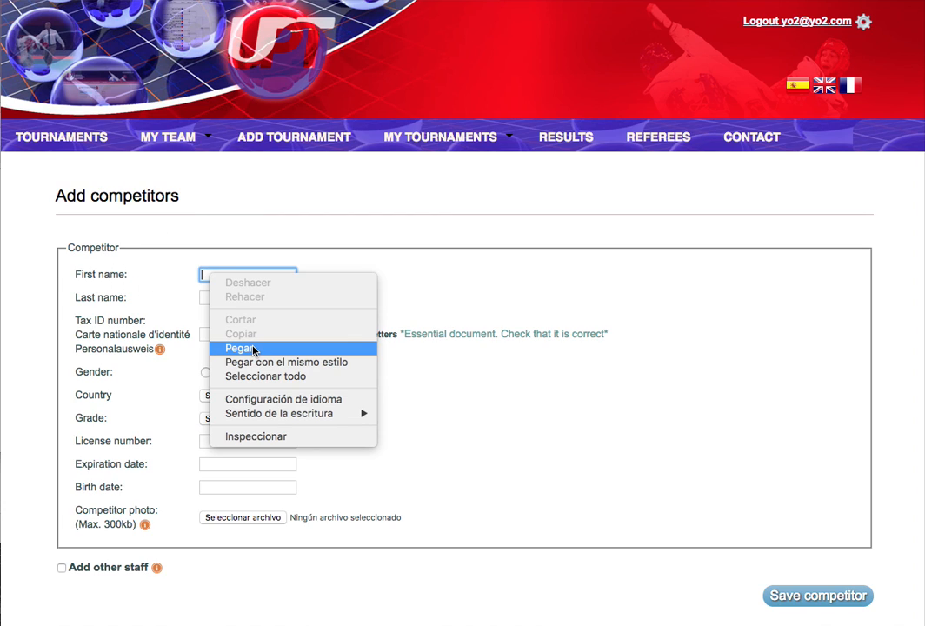
left_click(253, 349)
left_click(214, 300)
right_click(215, 300)
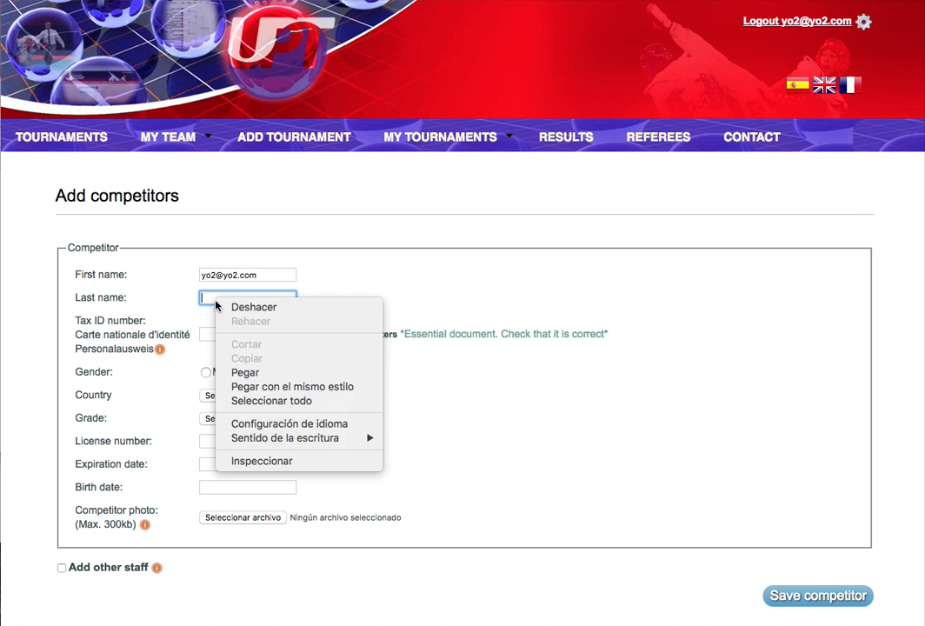
left_click(252, 372)
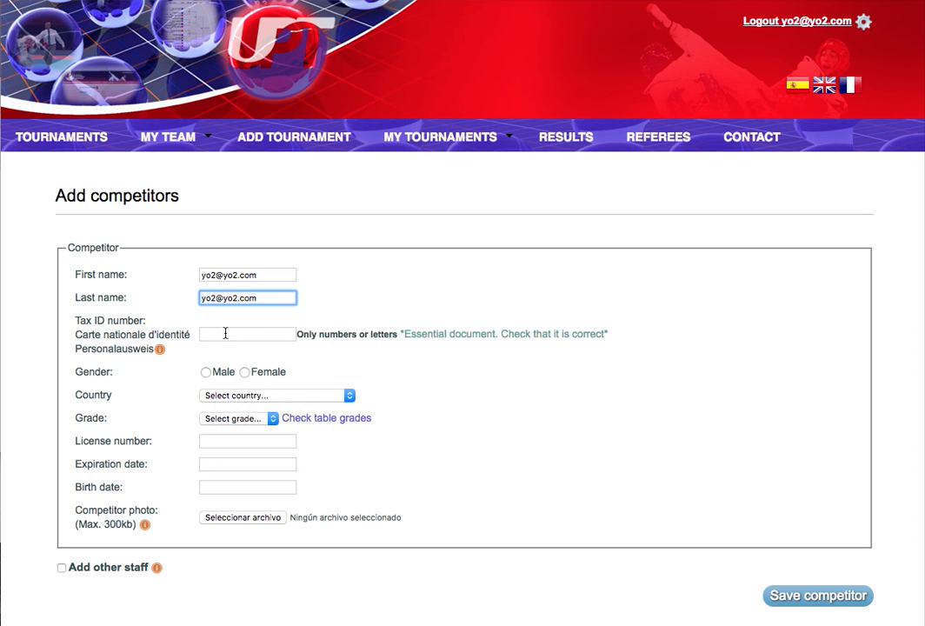
Enter the competitor's tax ID, set gender Male and country Spain.
left_click(225, 333)
type("123456789")
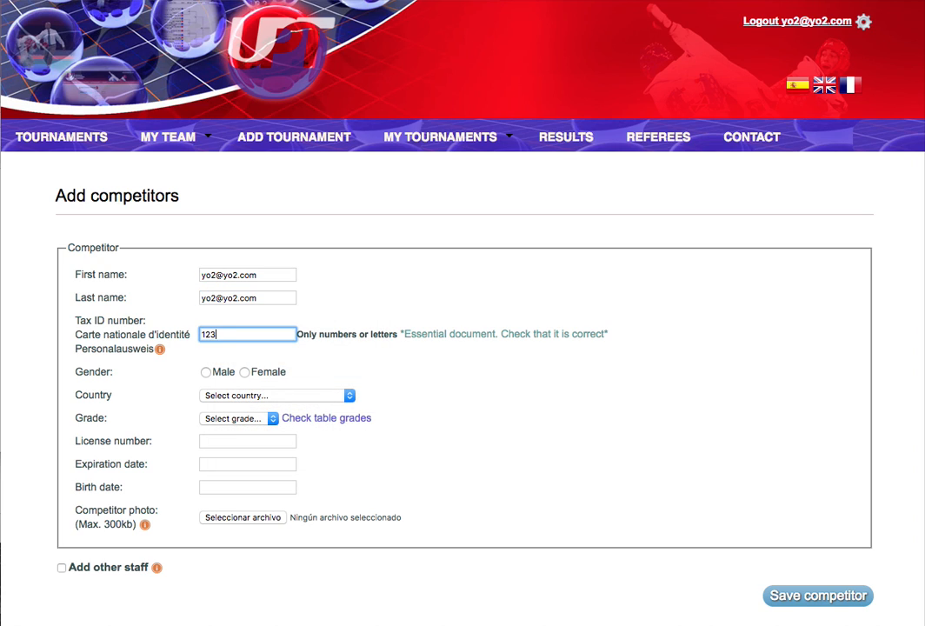
left_click(206, 373)
left_click(260, 397)
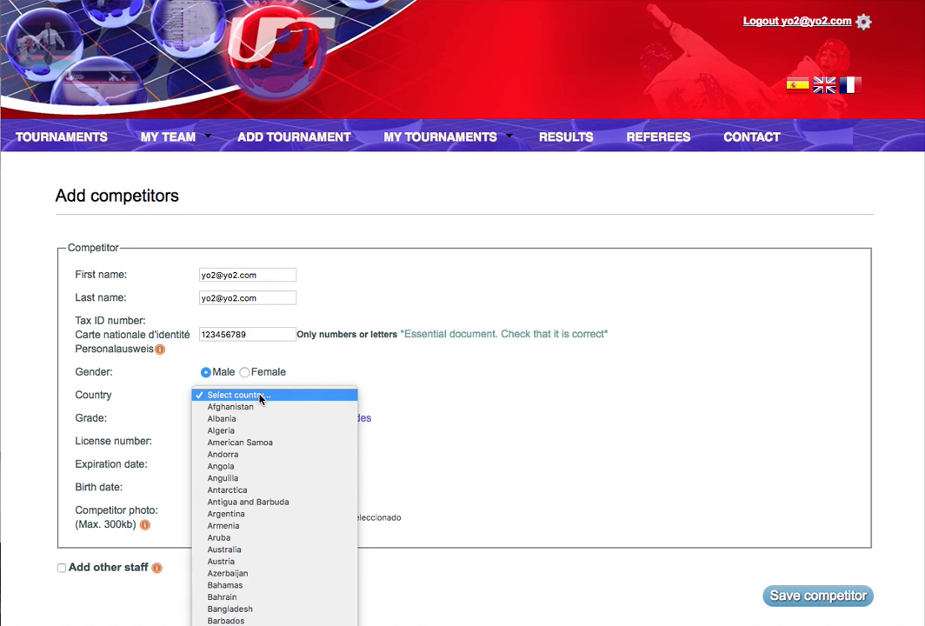
scroll(261, 420, "down", 10)
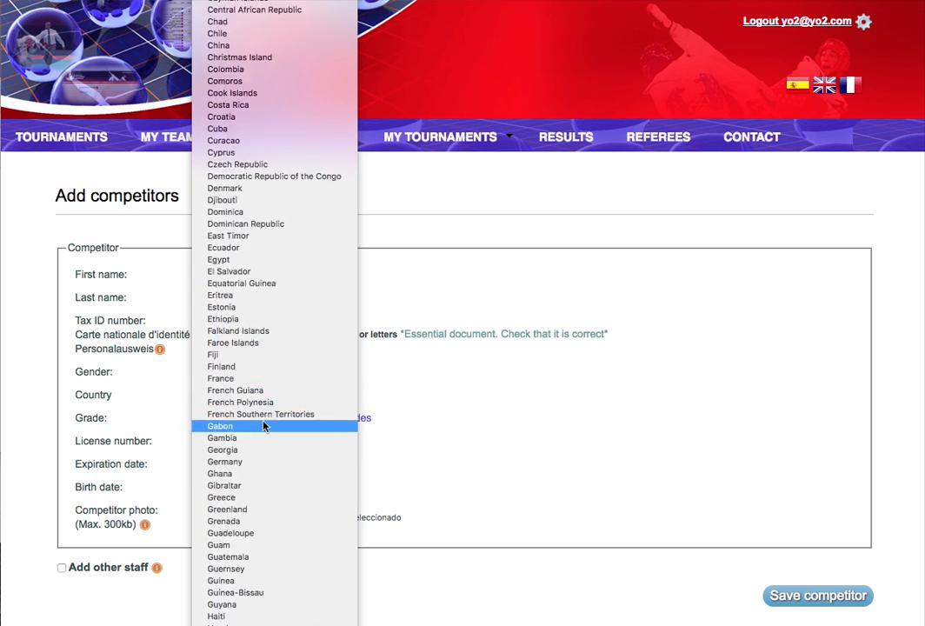
scroll(264, 426, "down", 6)
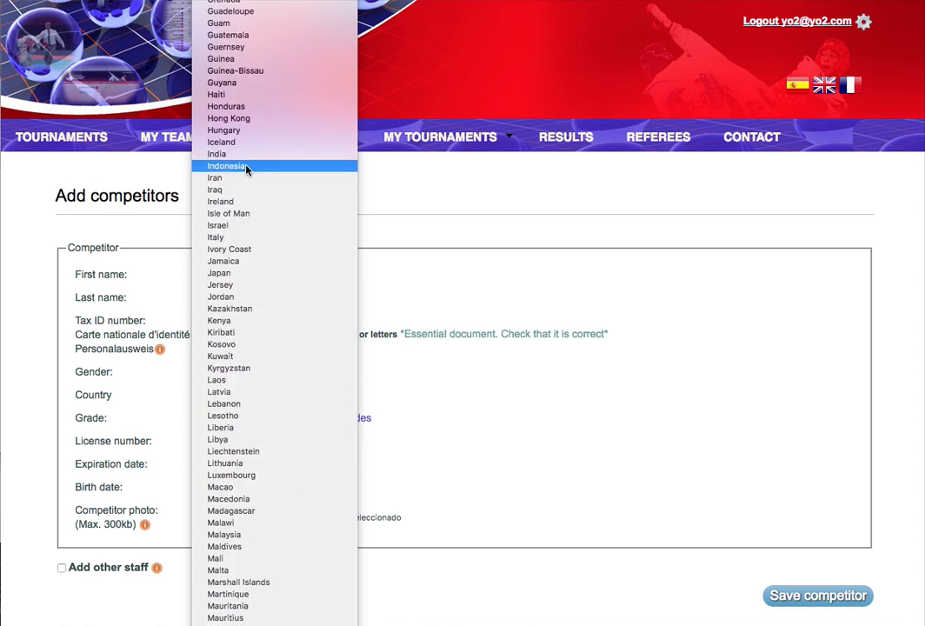
scroll(261, 169, "down", 10)
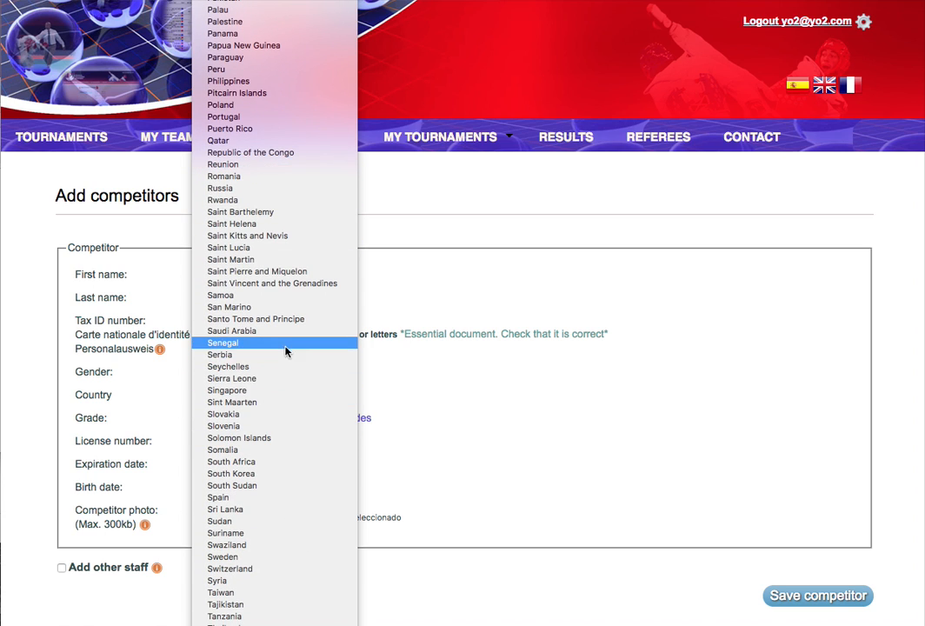
left_click(270, 497)
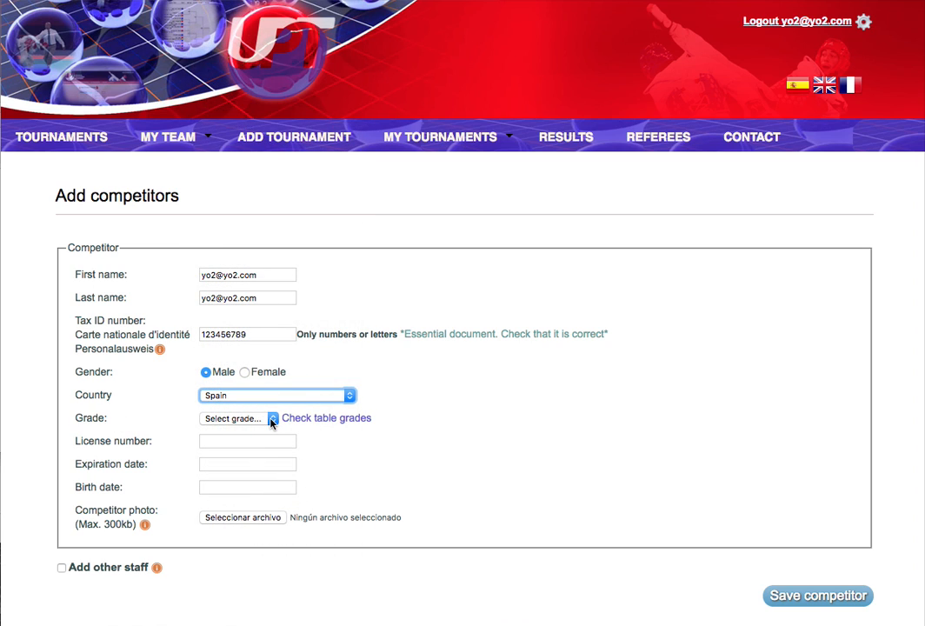
Set the grade to 3rd Gup and enter the license number.
left_click(272, 420)
key("Escape")
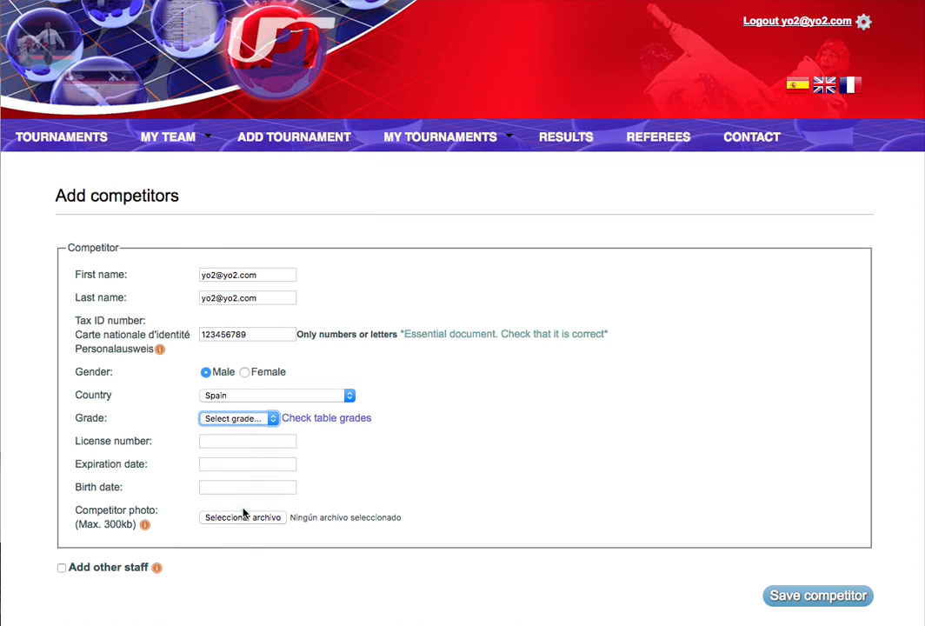
left_click(244, 513)
left_click(218, 441)
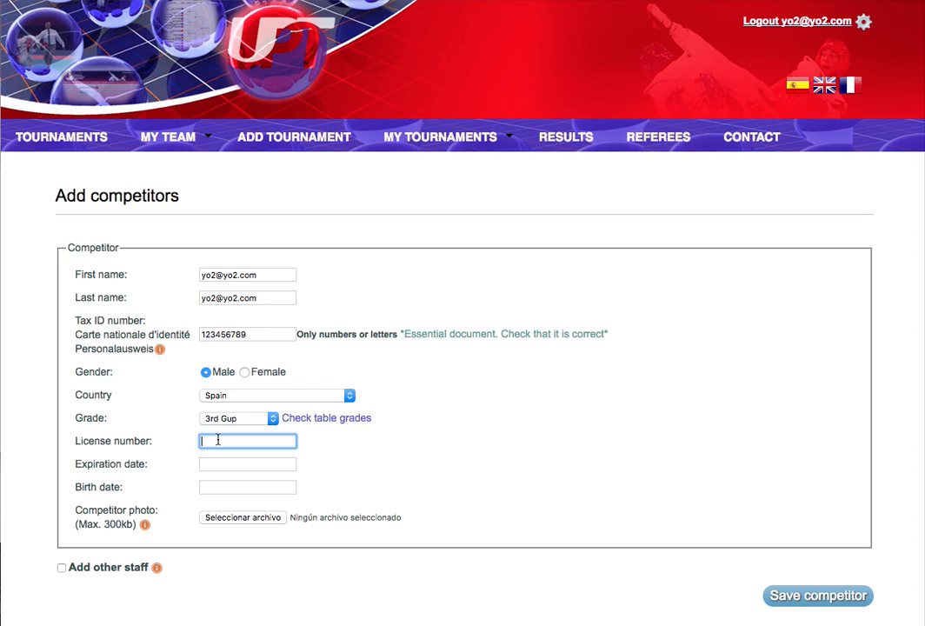
right_click(218, 441)
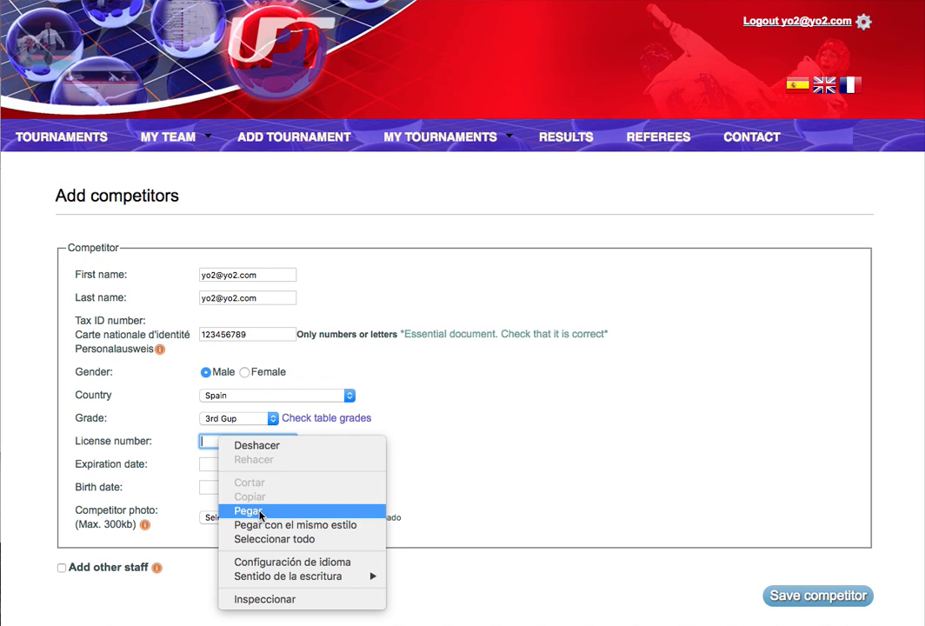
left_click(178, 442)
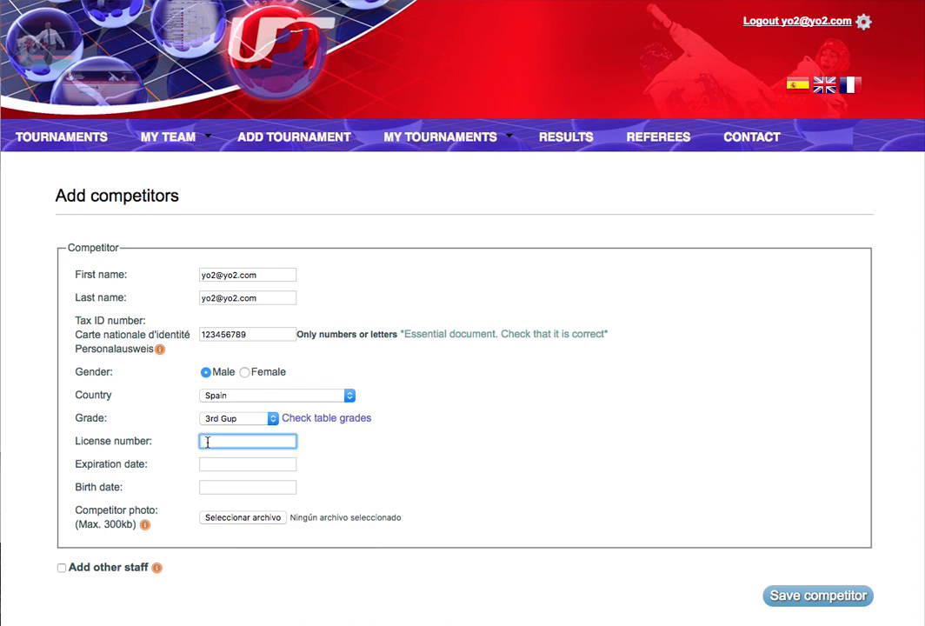
type("23456r")
left_click(206, 464)
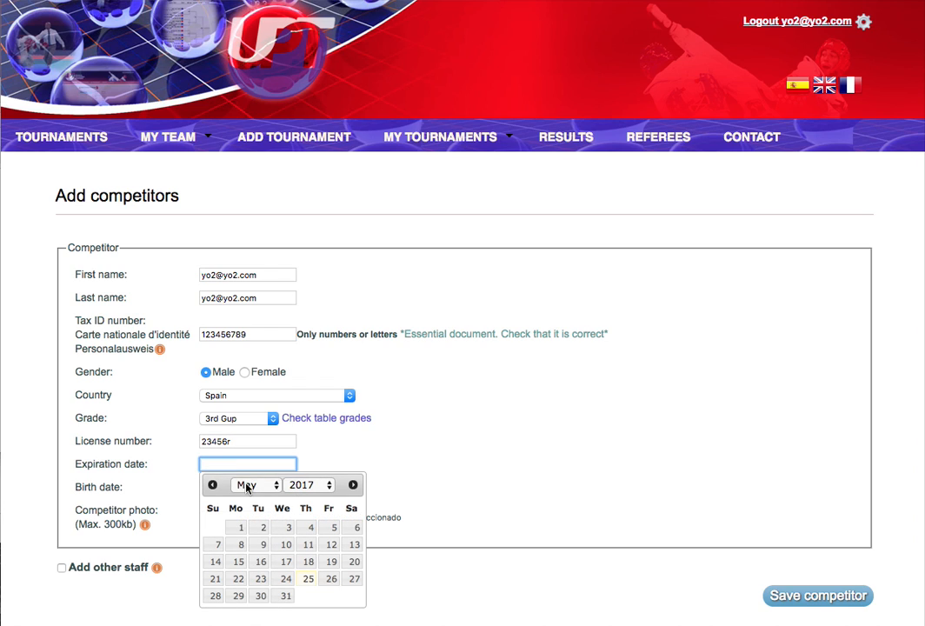
left_click(247, 485)
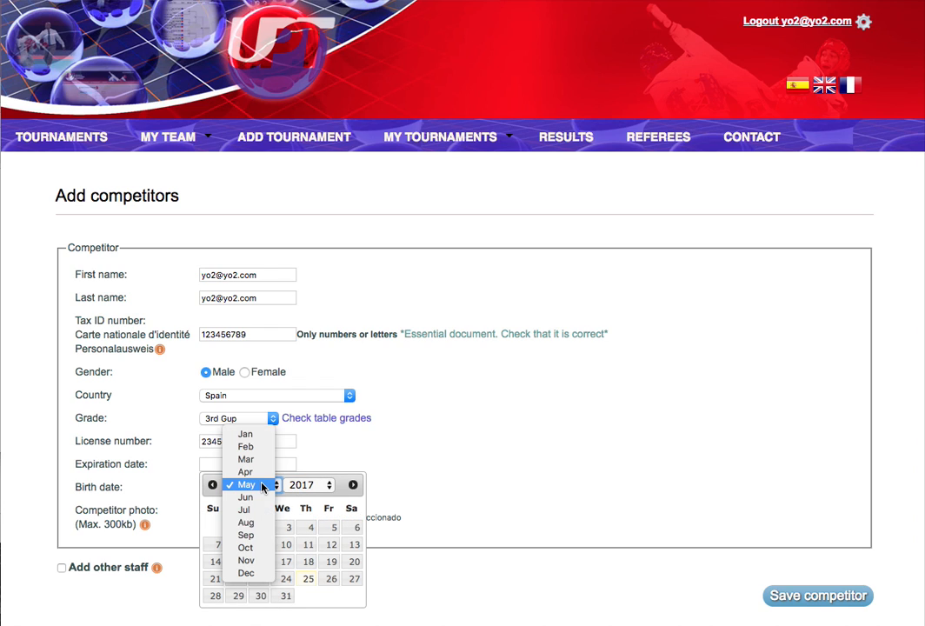
left_click(252, 573)
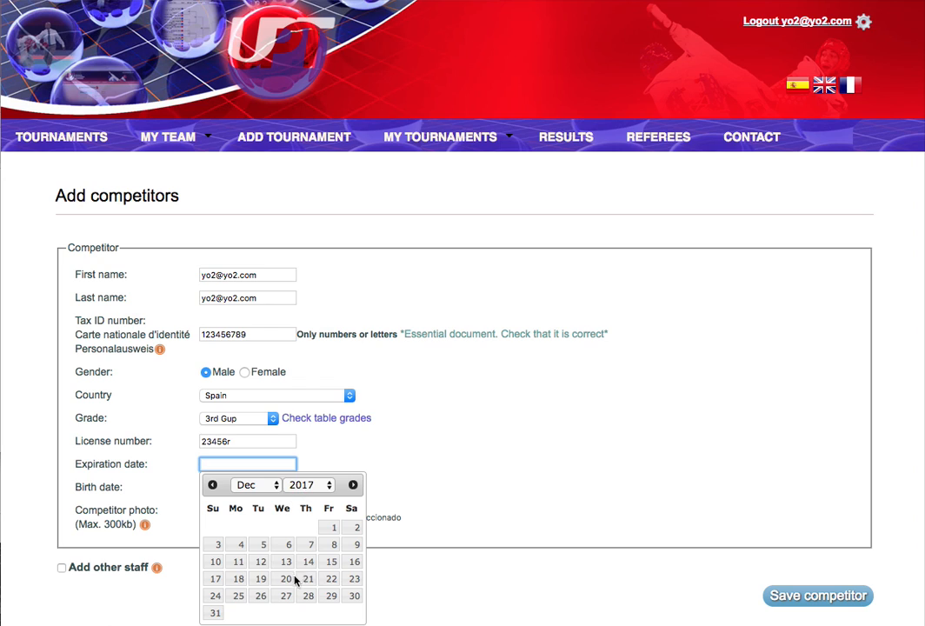
left_click(214, 613)
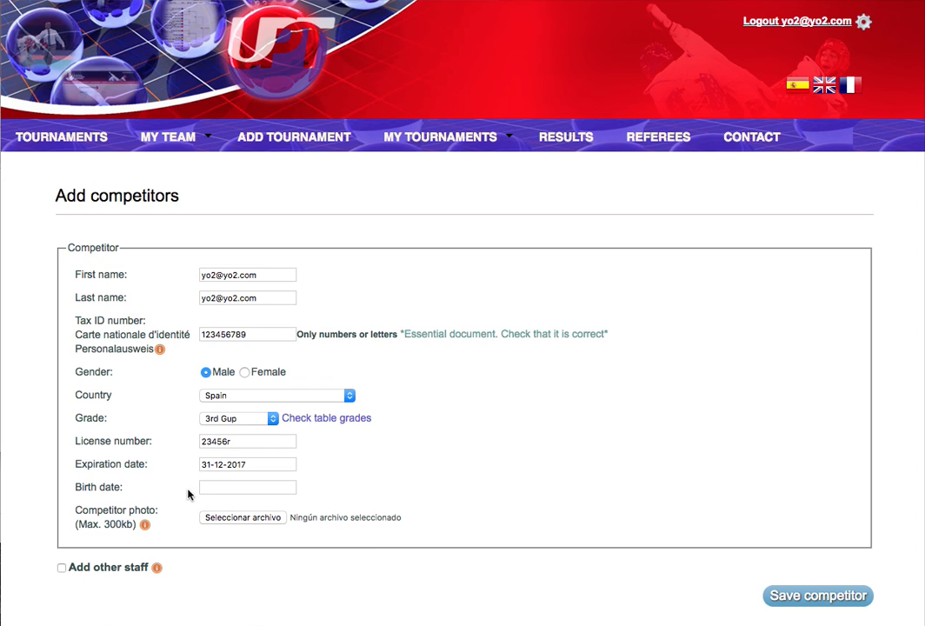
left_click(219, 488)
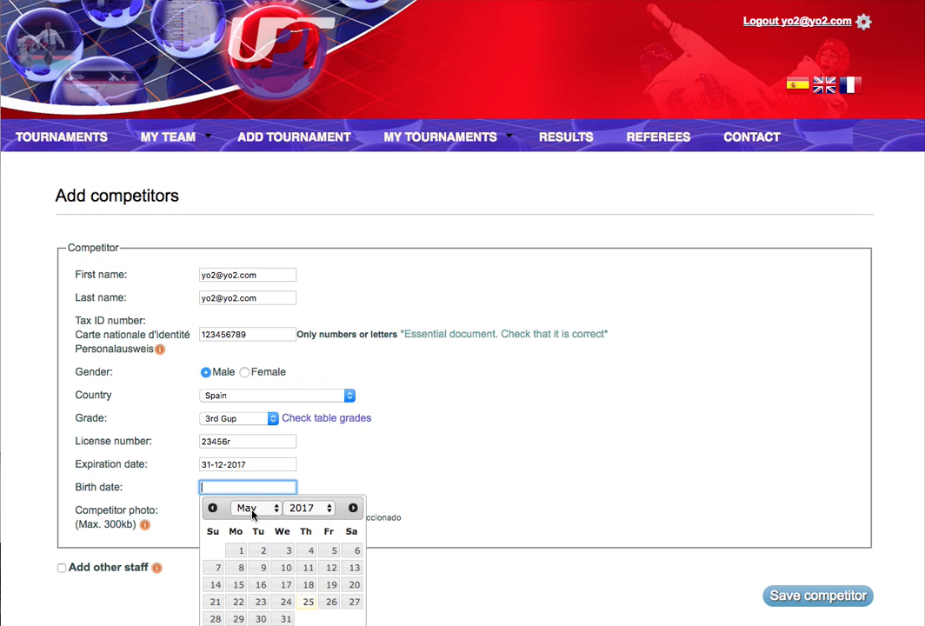
left_click(252, 509)
left_click(256, 541)
left_click(314, 509)
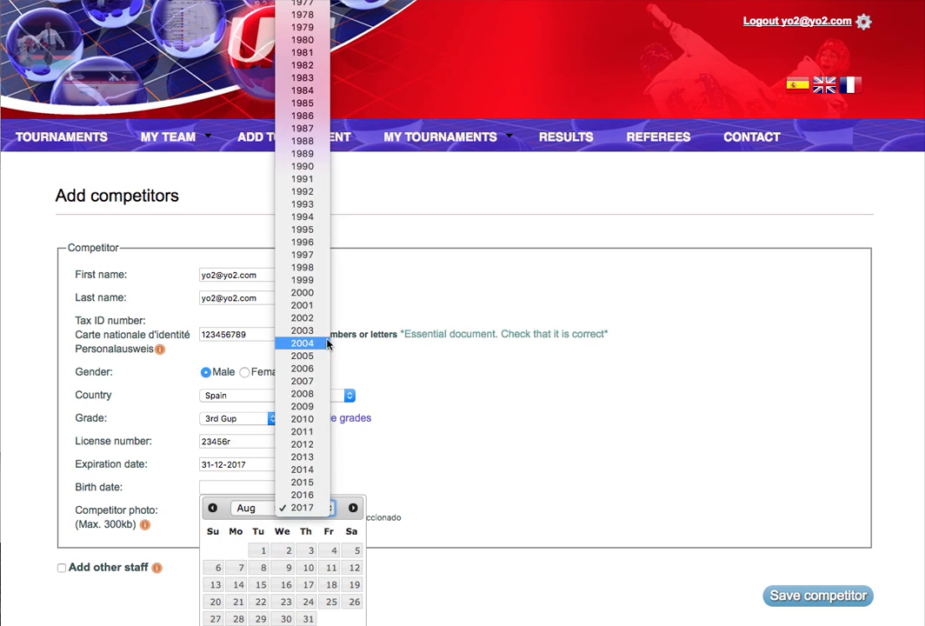
left_click(303, 305)
left_click(306, 584)
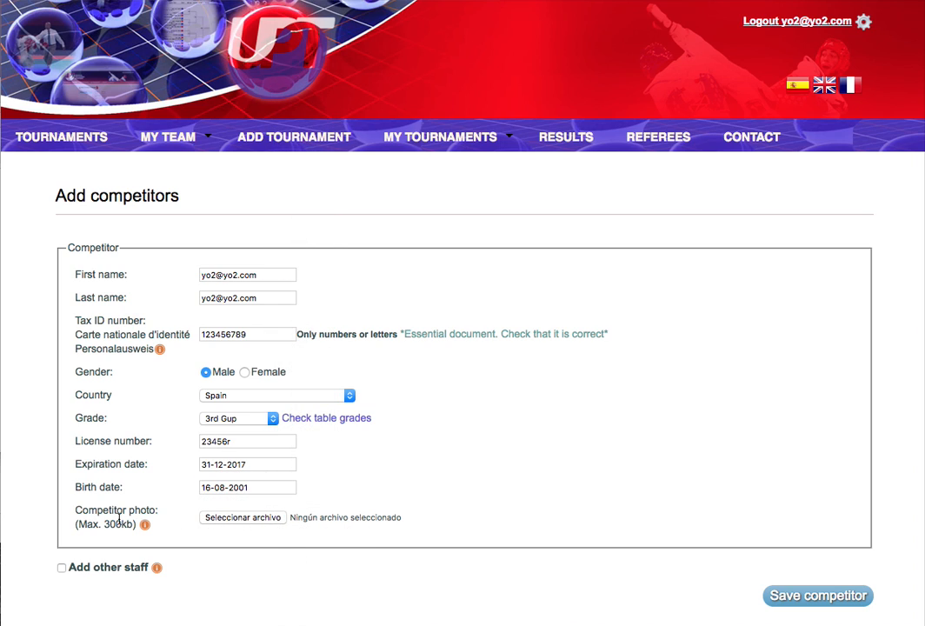
Attach man-312366_960_720 copia.jpg as the competitor photo and save the competitor.
left_click(232, 522)
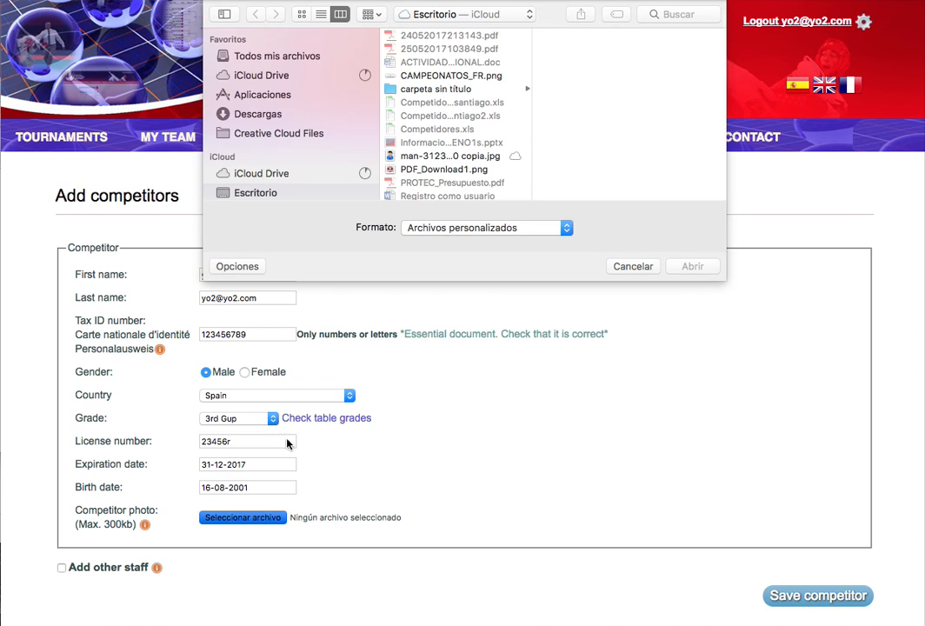
left_click(414, 156)
left_click(693, 266)
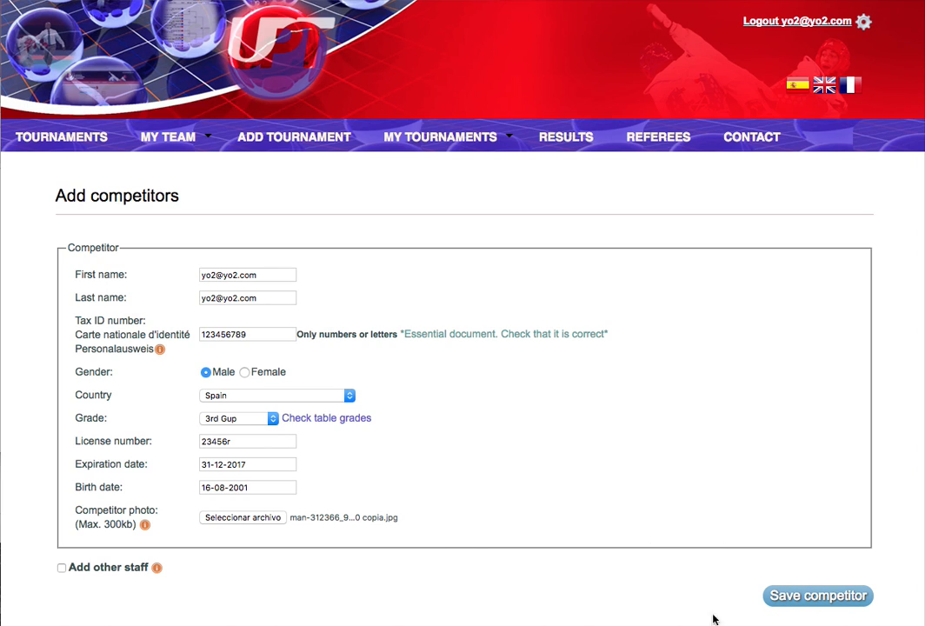
left_click(819, 600)
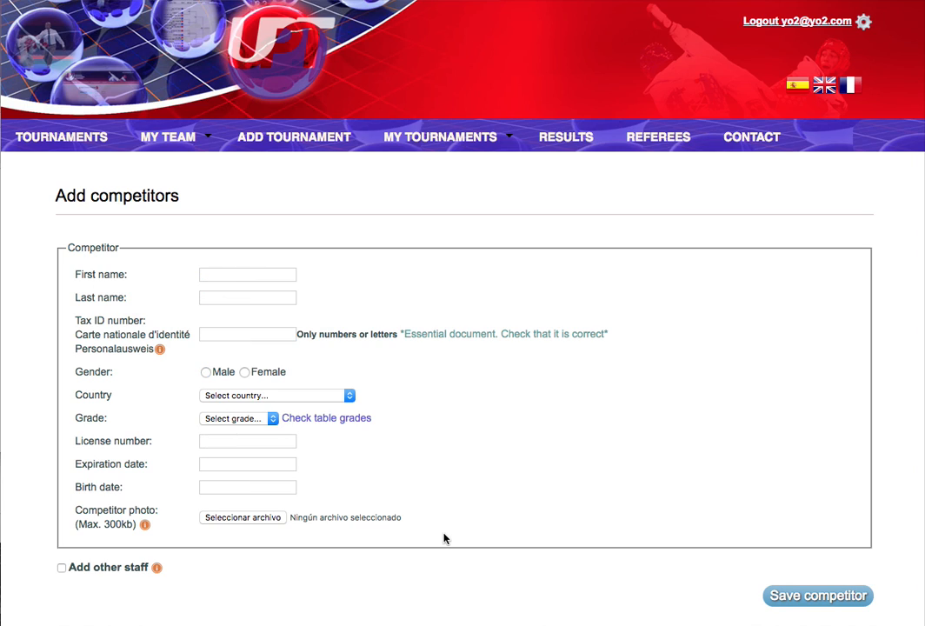
Switch the form to Add other staff and paste the staff member's first and last names.
scroll(444, 539, "down", 3)
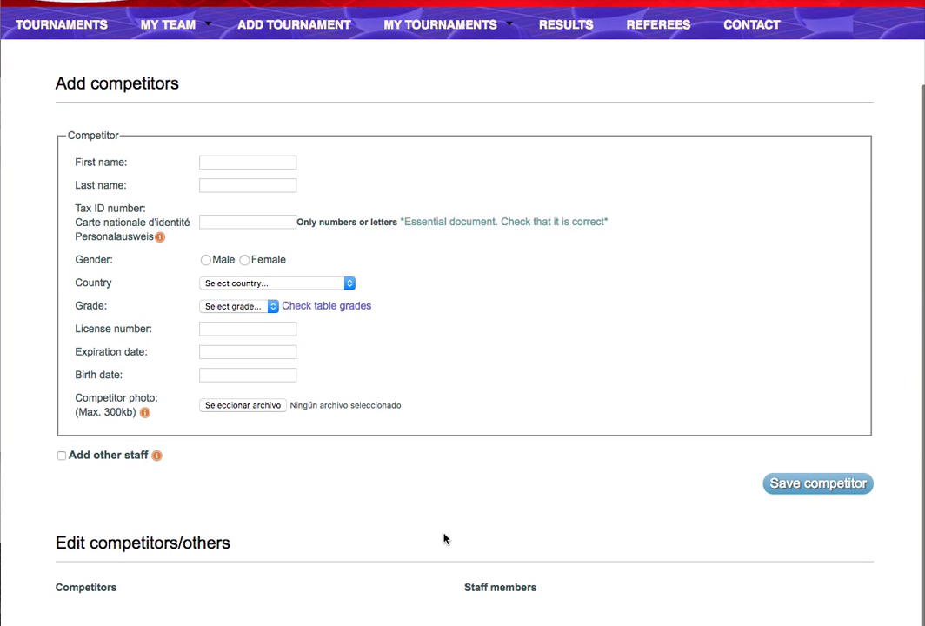
scroll(445, 539, "down", 3)
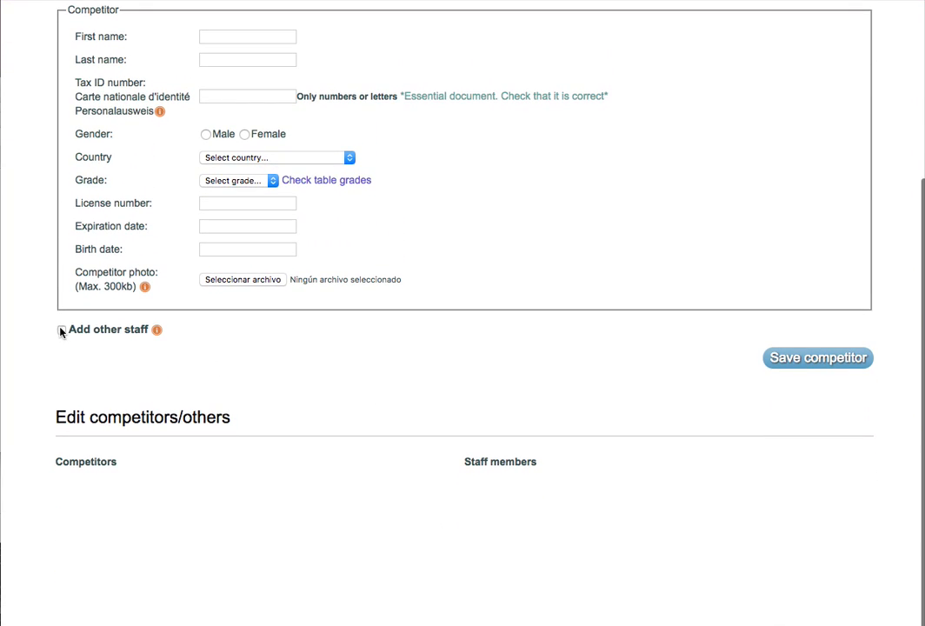
scroll(284, 369, "up", 2)
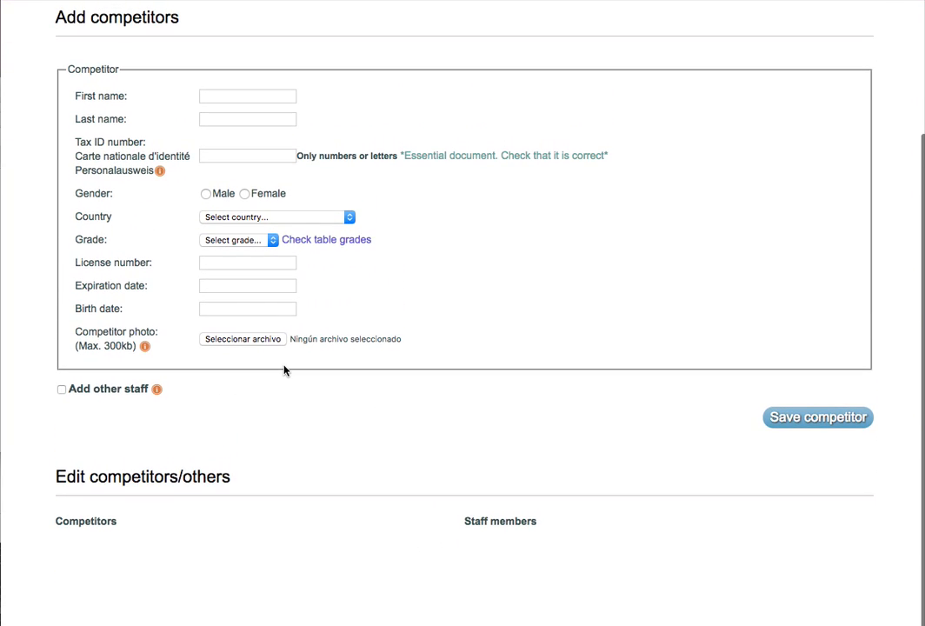
left_click(61, 390)
left_click(194, 134)
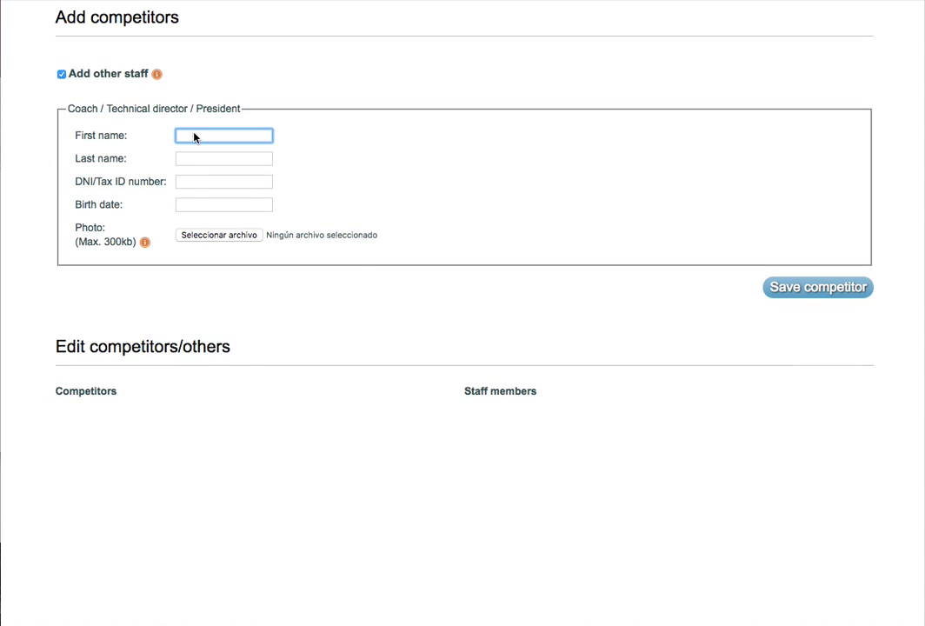
right_click(194, 136)
left_click(238, 206)
left_click(196, 159)
right_click(197, 160)
left_click(239, 230)
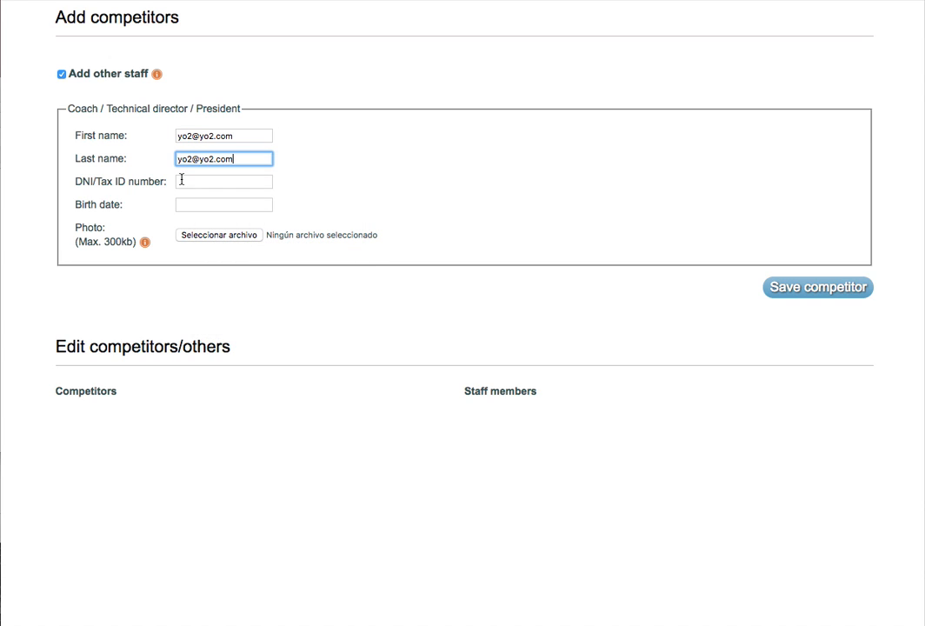
left_click(181, 180)
type("ht678765")
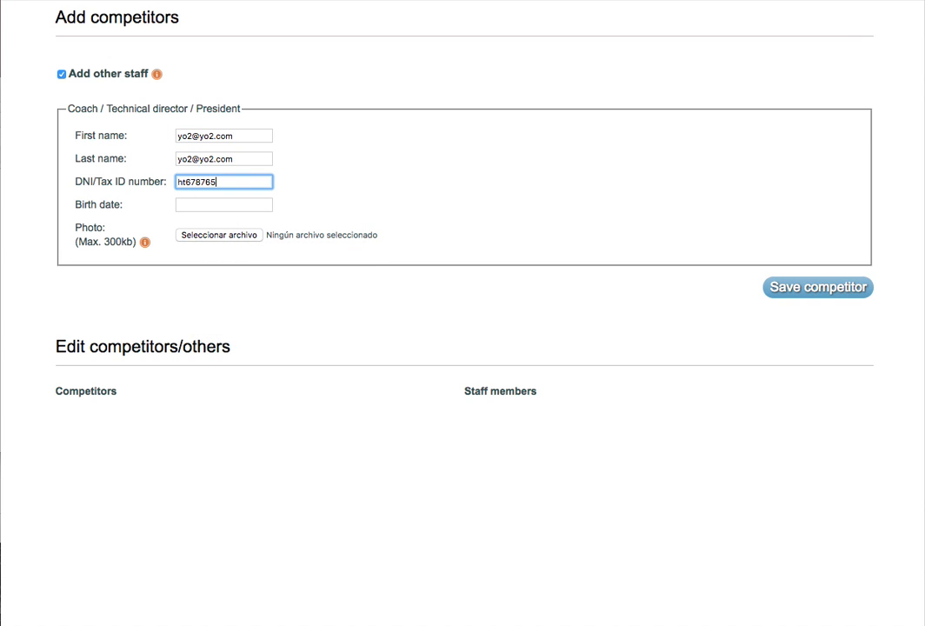
left_click(208, 204)
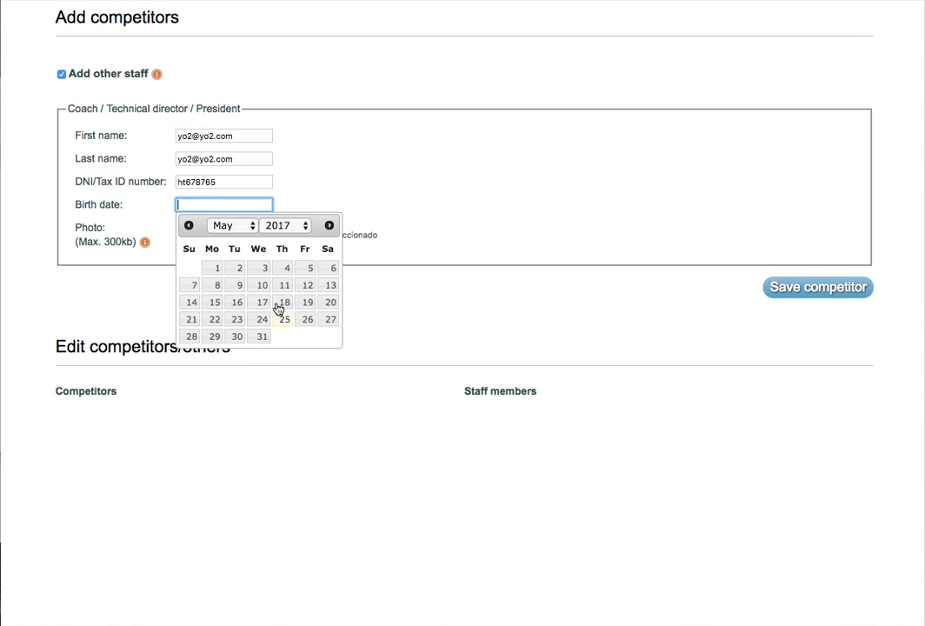
left_click(273, 233)
left_click(254, 136)
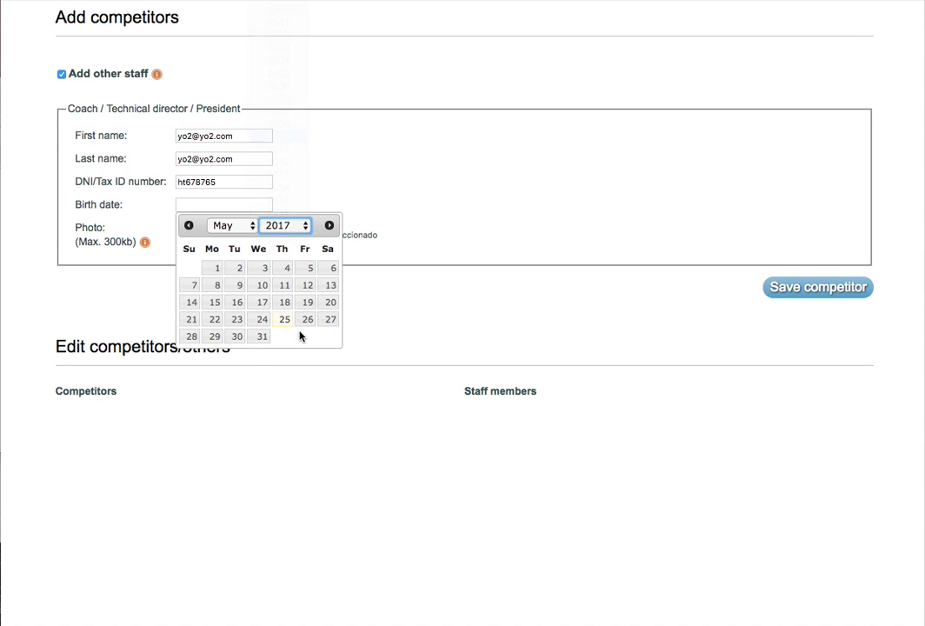
left_click(216, 354)
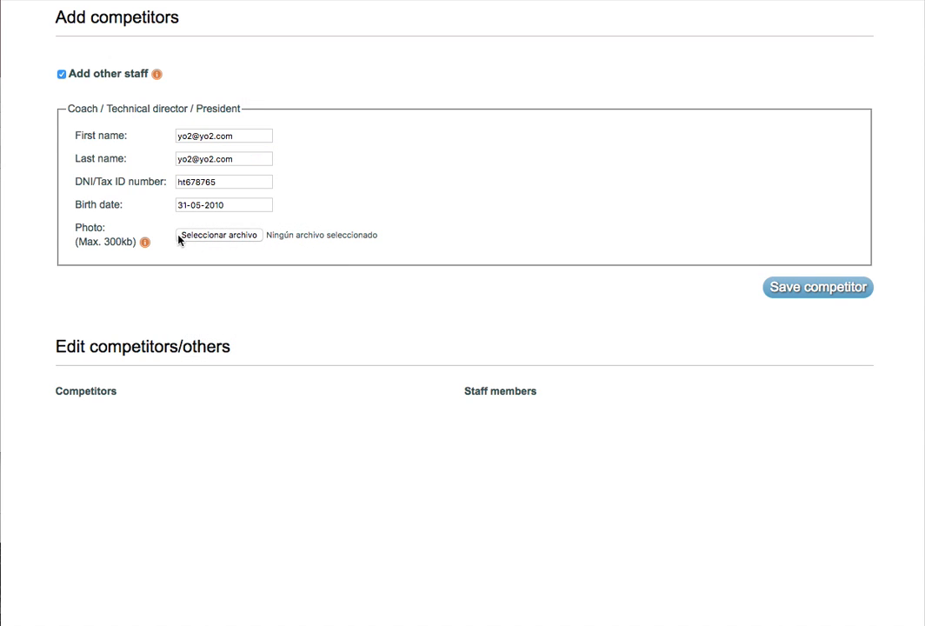
Attach the cartoon man portrait as the staff member's photo.
left_click(215, 237)
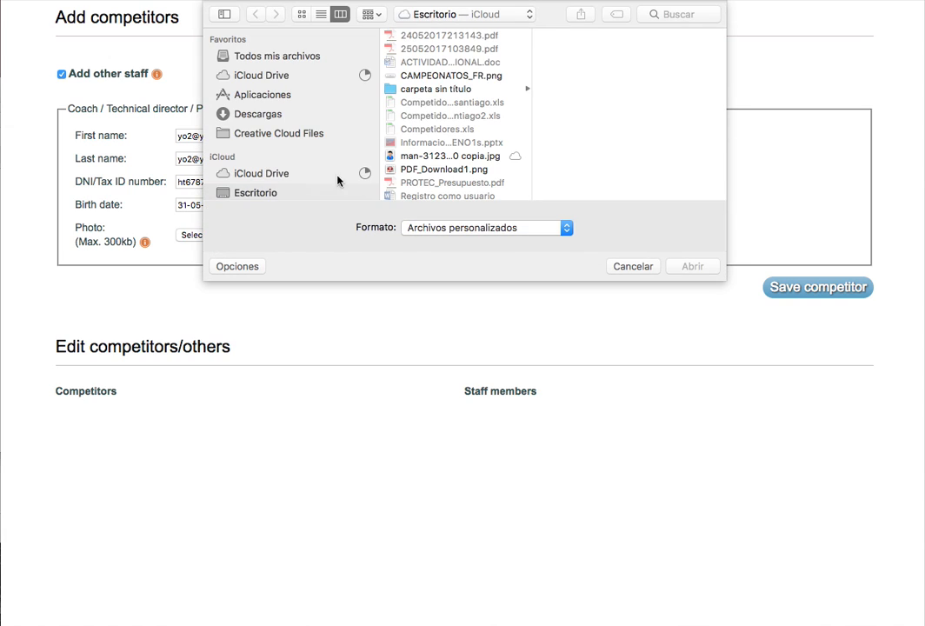
left_click(450, 157)
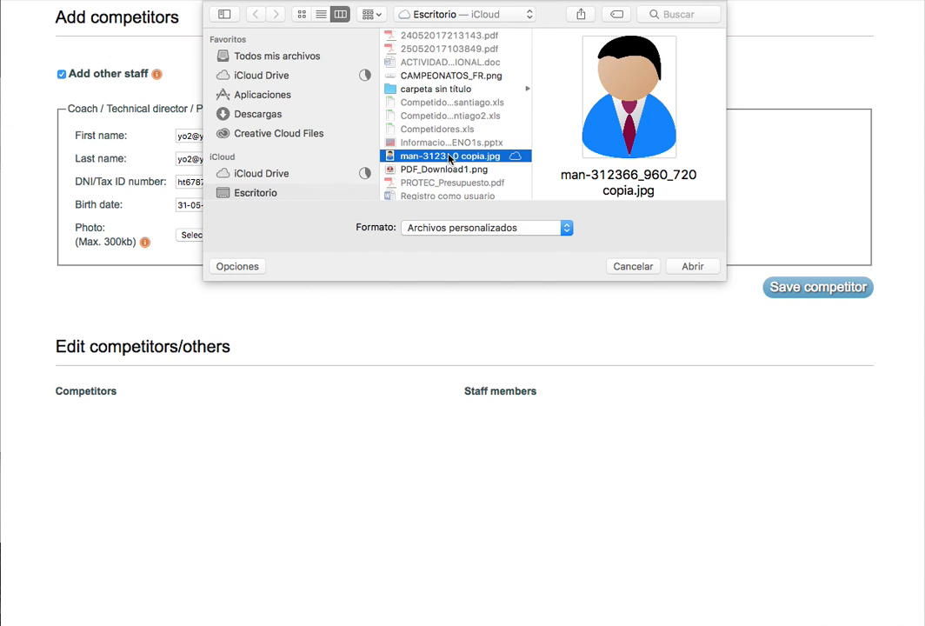
left_click(697, 271)
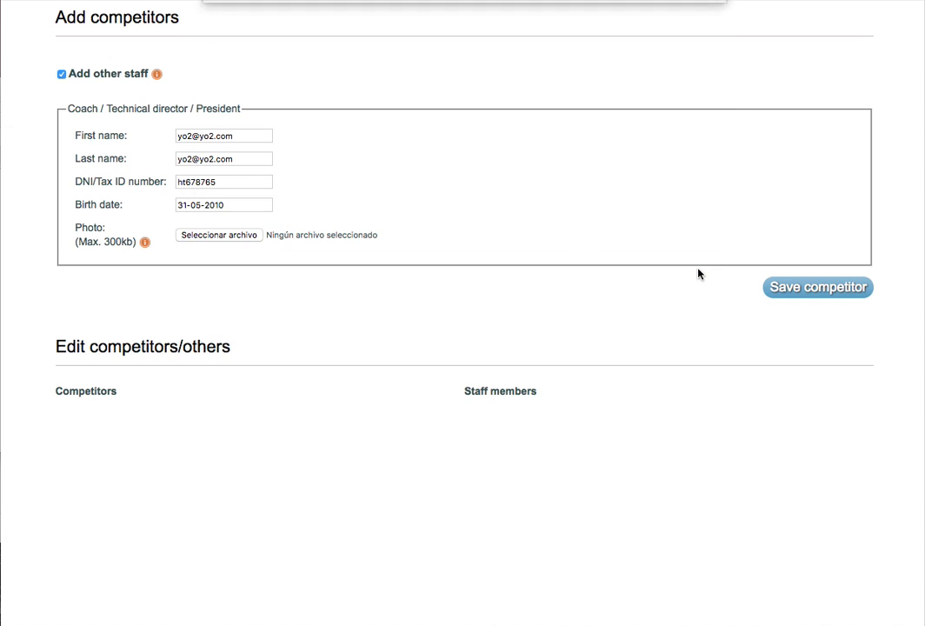
Save the coach as a staff member and check that the Staff members list shows them.
left_click(793, 293)
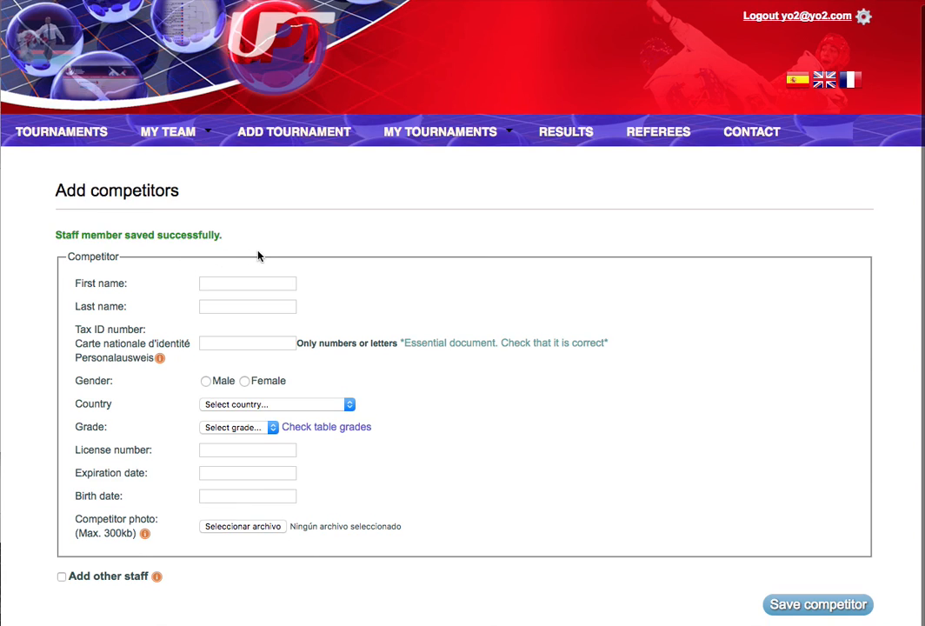
scroll(259, 254, "down", 5)
scroll(258, 255, "down", 1)
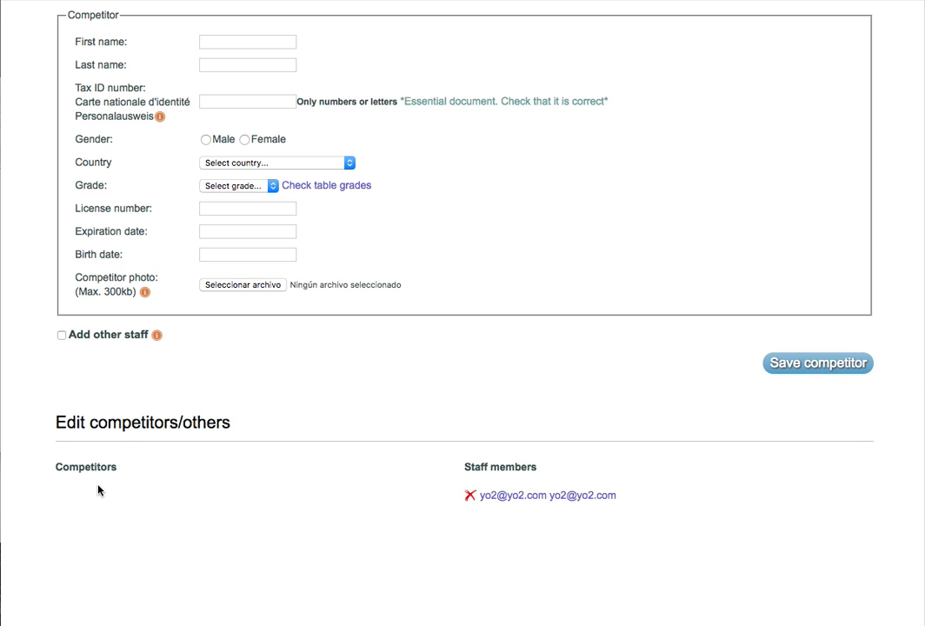
scroll(200, 324, "up", 5)
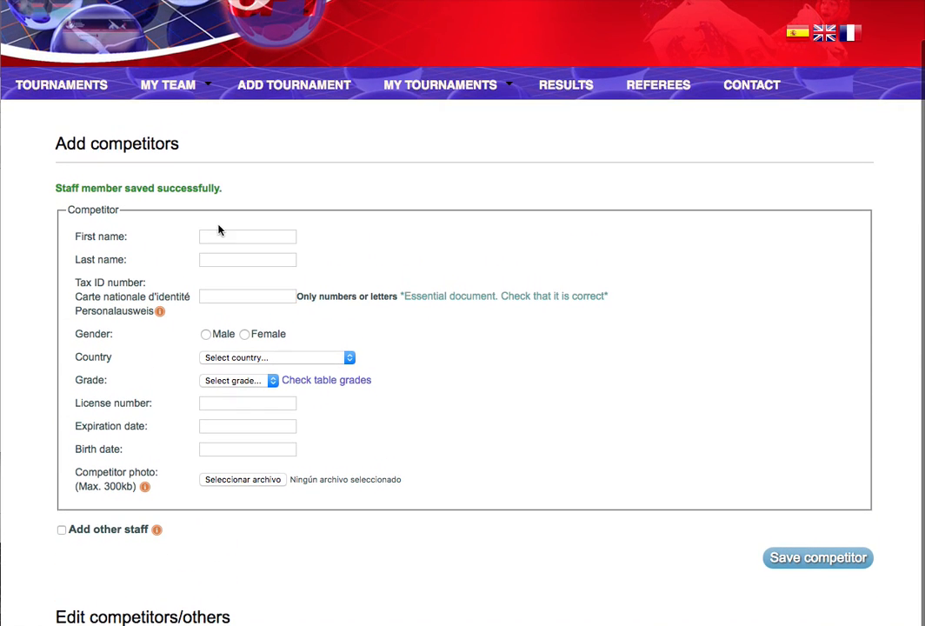
Paste the competitor's first and last names, enter their tax ID, and set gender to Male.
left_click(220, 234)
right_click(220, 234)
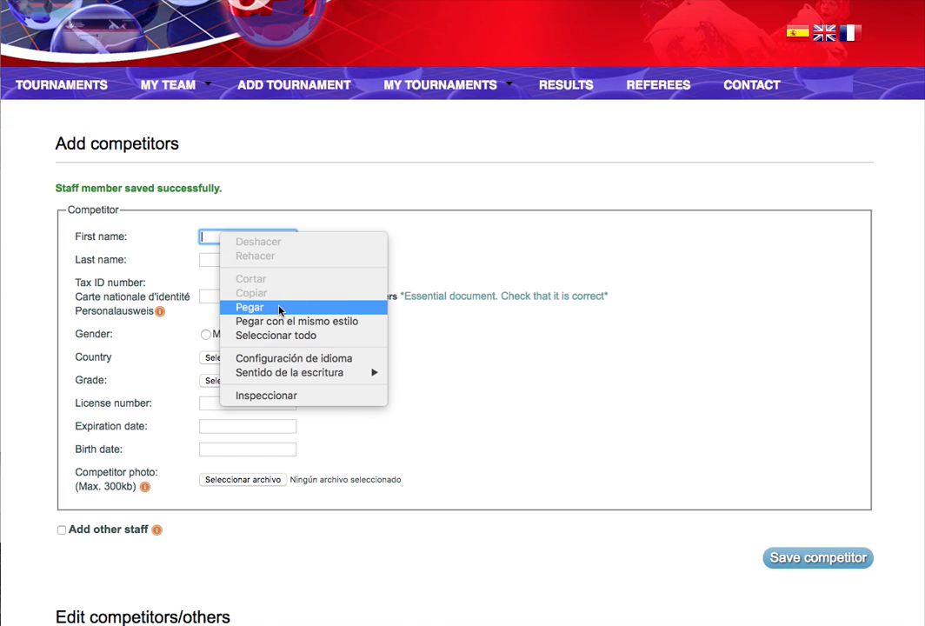
left_click(279, 309)
left_click(242, 261)
right_click(240, 258)
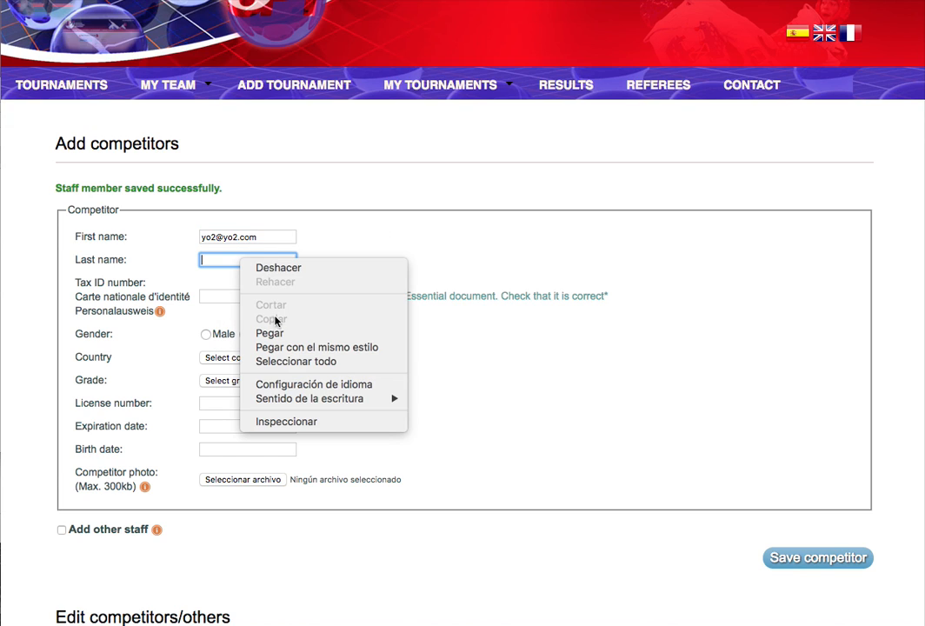
left_click(270, 333)
left_click(233, 296)
type("45")
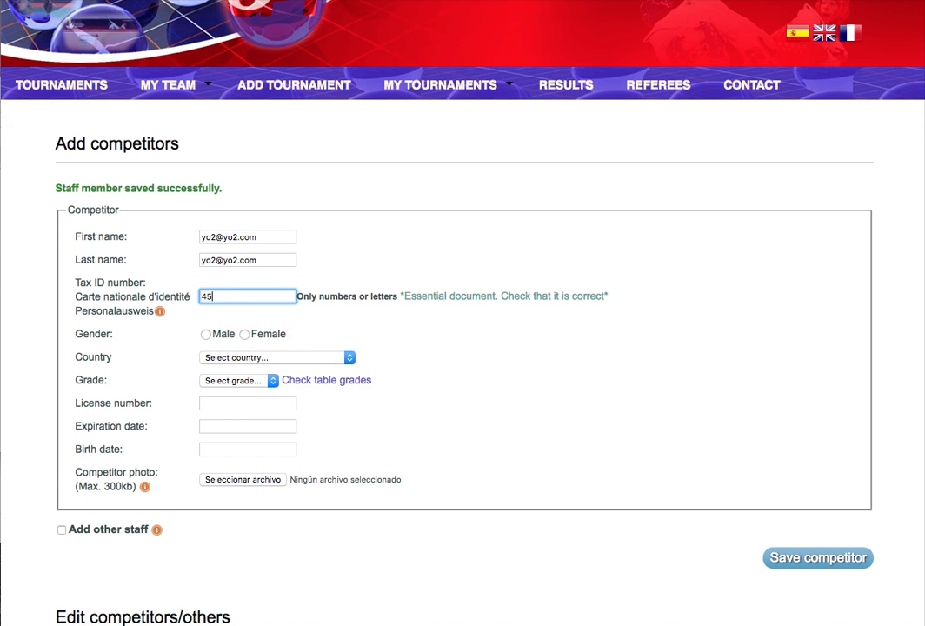
type("678876")
left_click(206, 334)
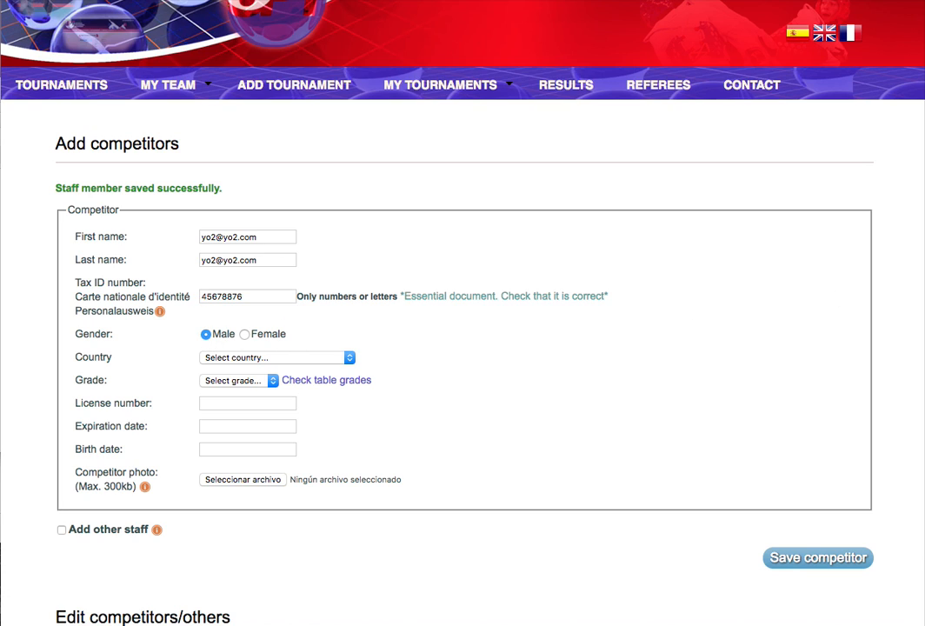
Set the competitor's country to French Guiana and grade to 3rd Gup.
right_click(922, 265)
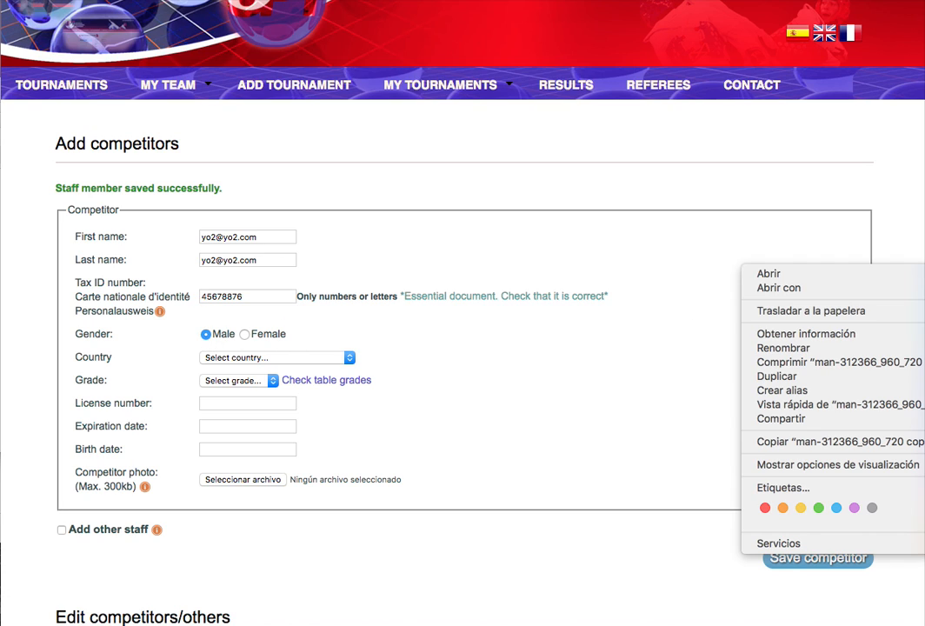
left_click(352, 309)
left_click(237, 357)
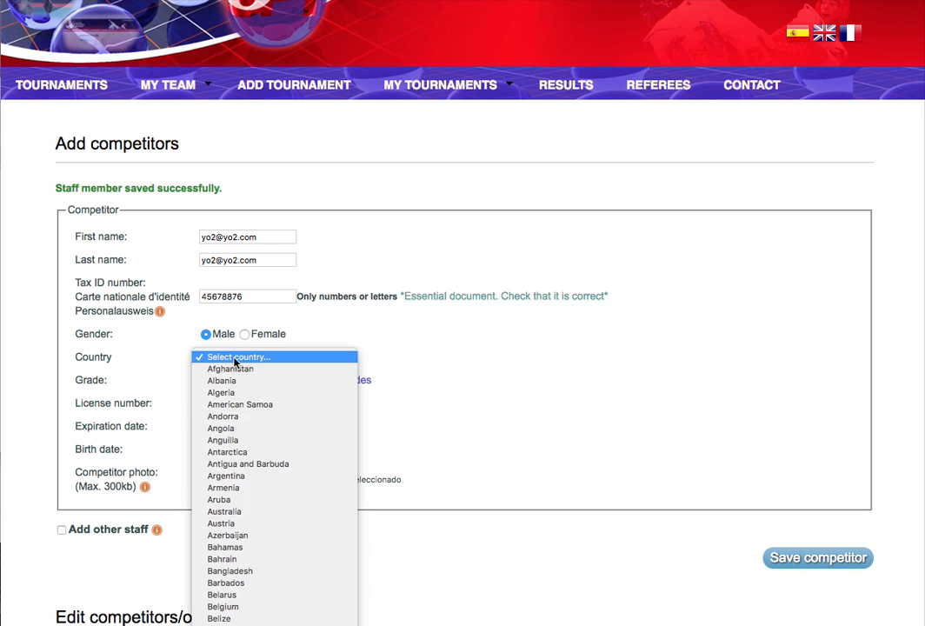
scroll(260, 524, "down", 5)
left_click(259, 526)
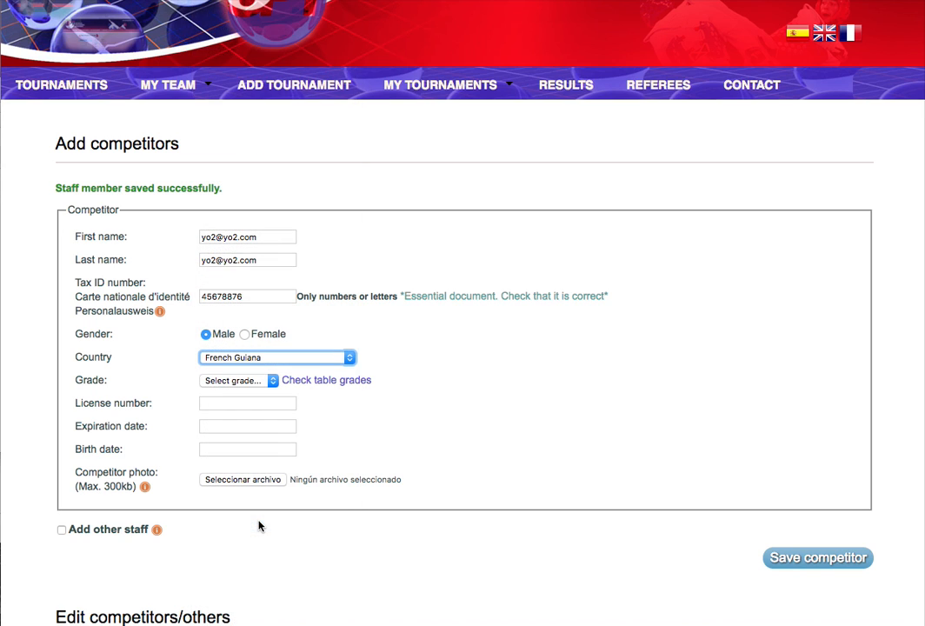
left_click(242, 381)
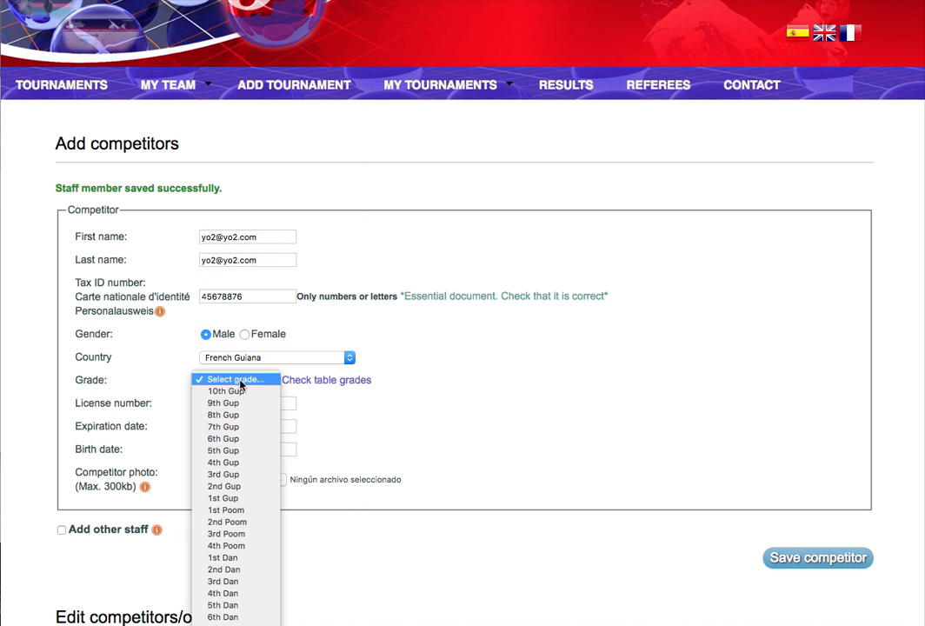
left_click(244, 481)
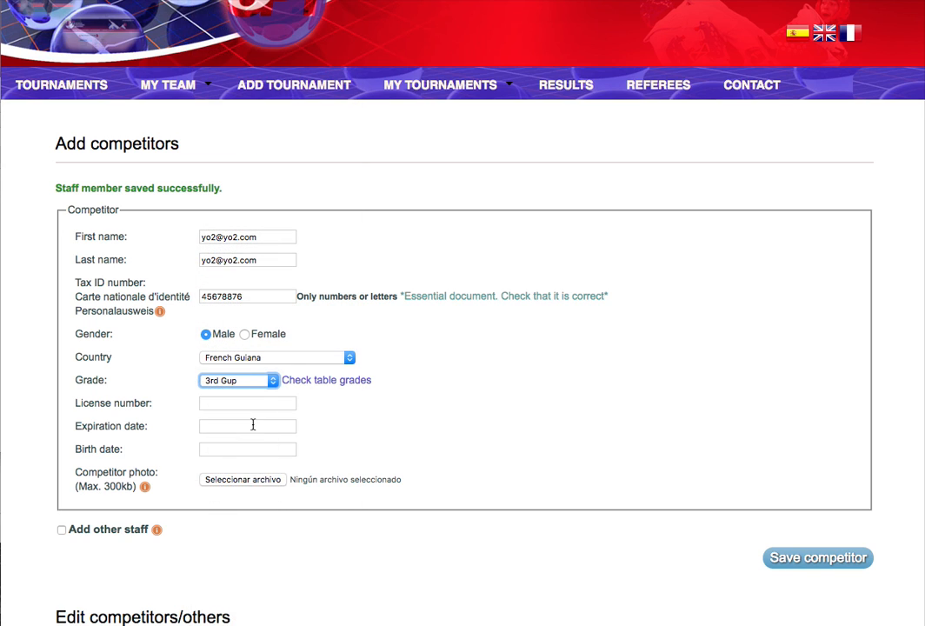
Enter the license number, set expiration to 31-12-2017 and birth date to 31-05-2017.
left_click(227, 406)
type("5678765")
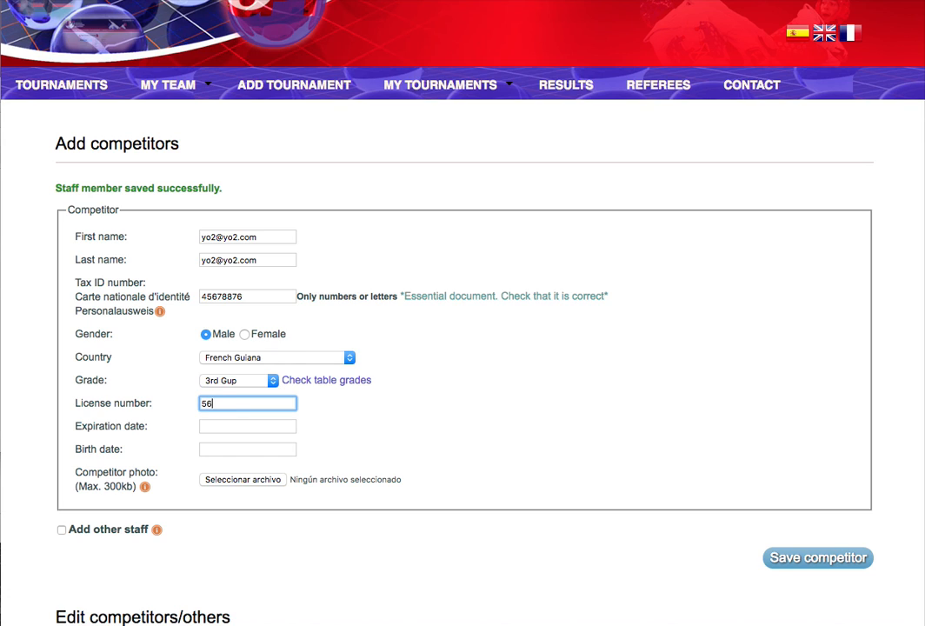
left_click(244, 426)
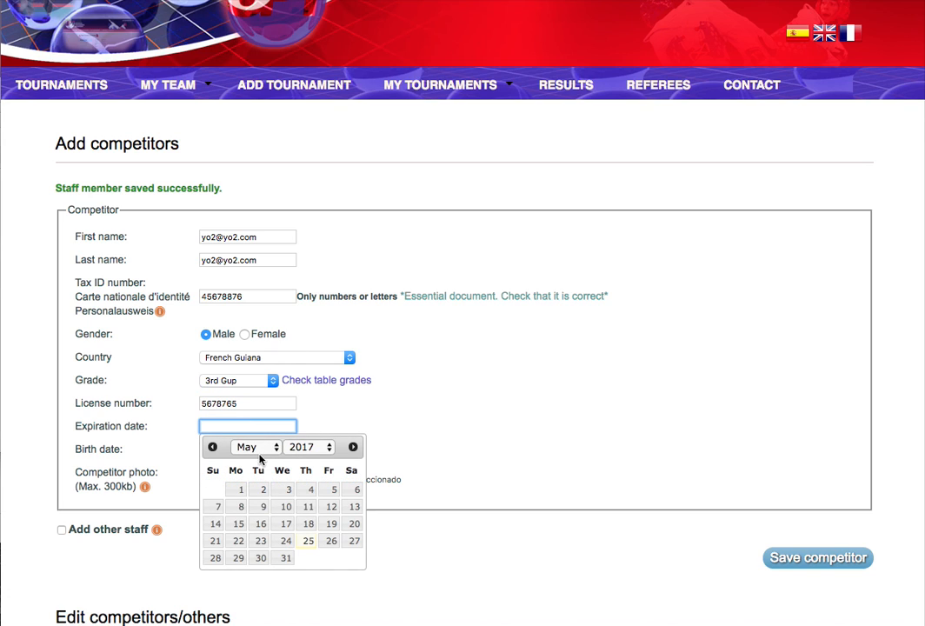
left_click(250, 448)
left_click(246, 535)
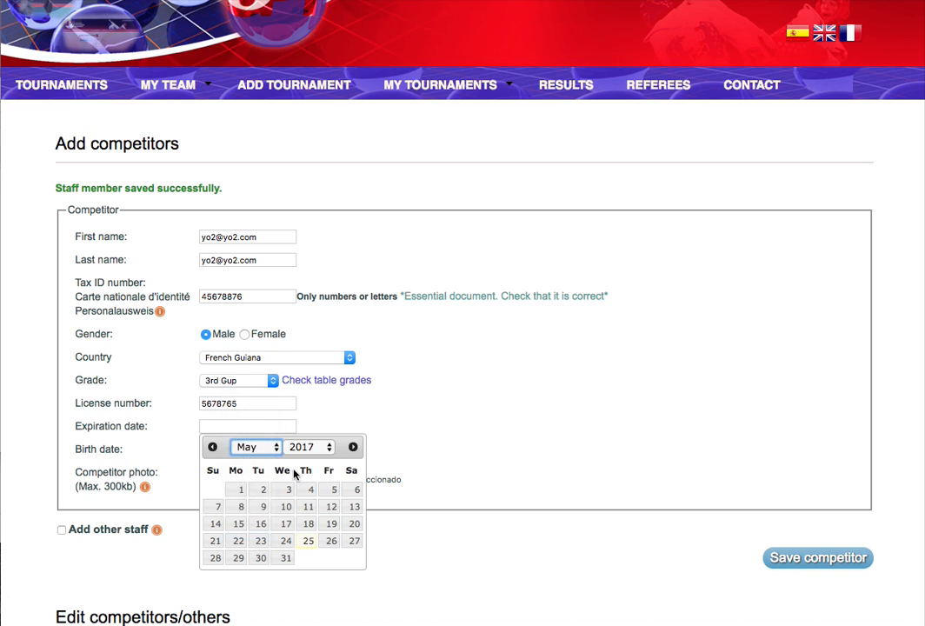
left_click(217, 576)
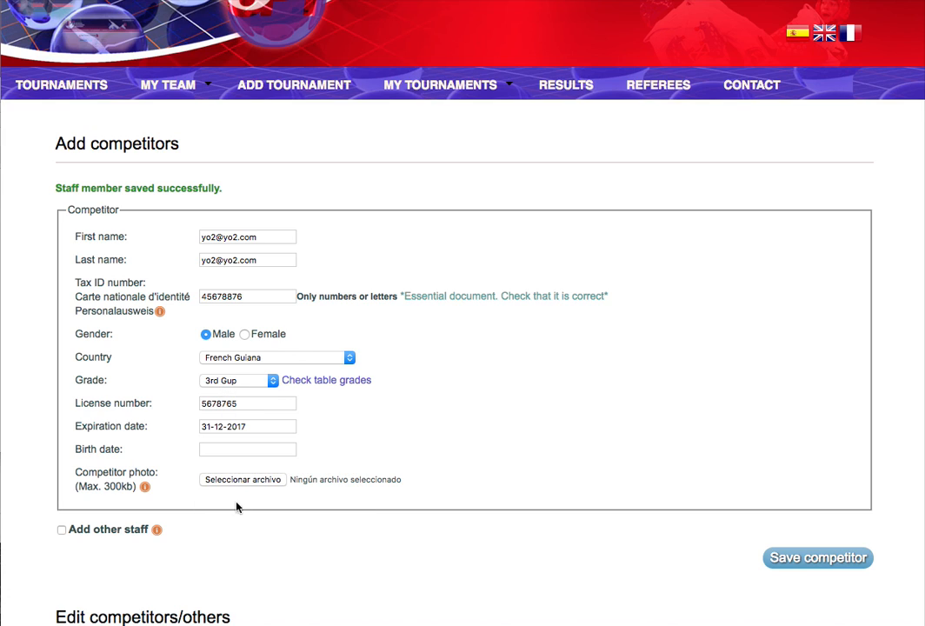
left_click(219, 450)
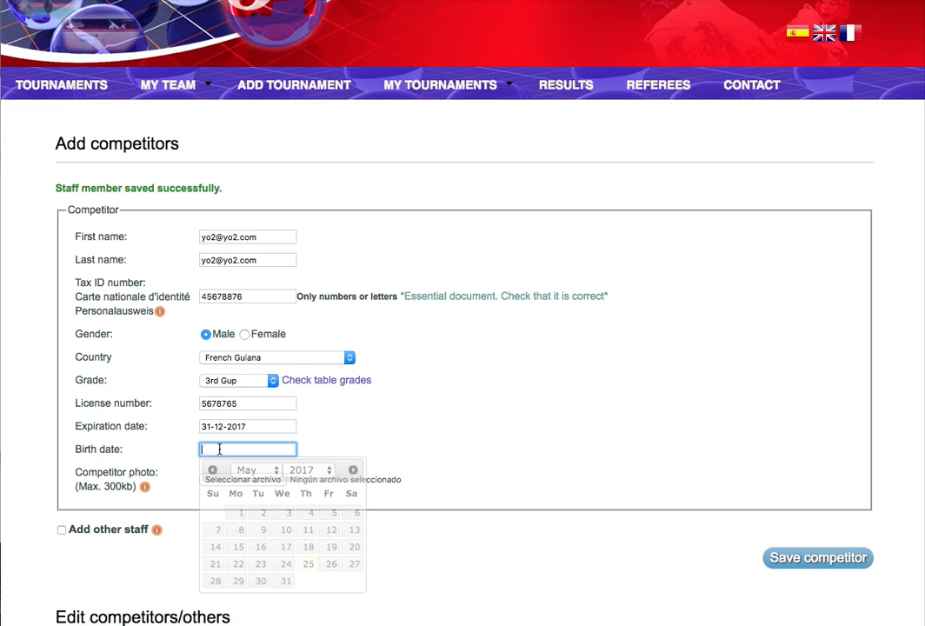
left_click(285, 579)
Attach the man image as the competitor's photo, save, and check the Competitors list.
left_click(244, 480)
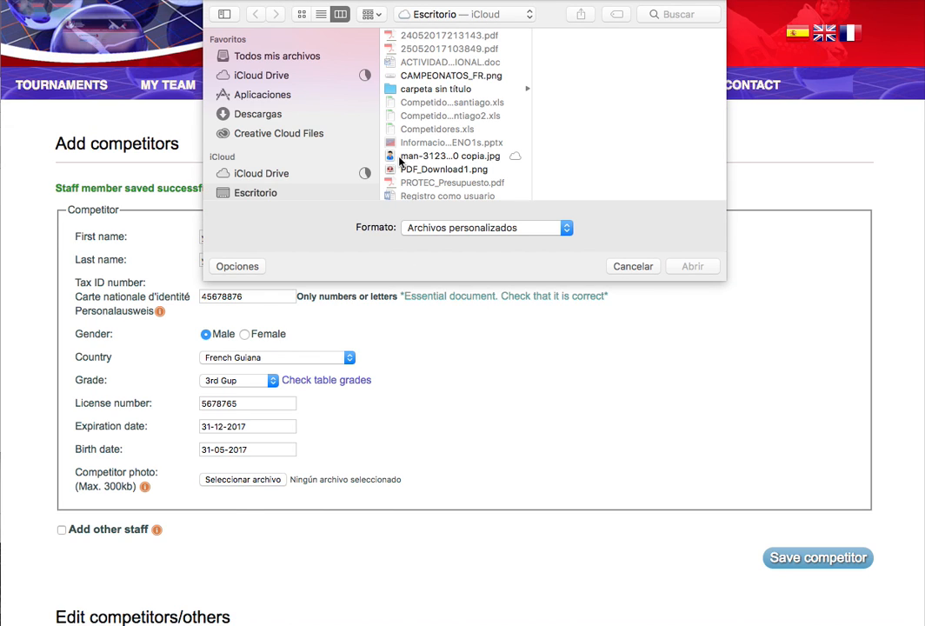
left_click(414, 157)
left_click(693, 267)
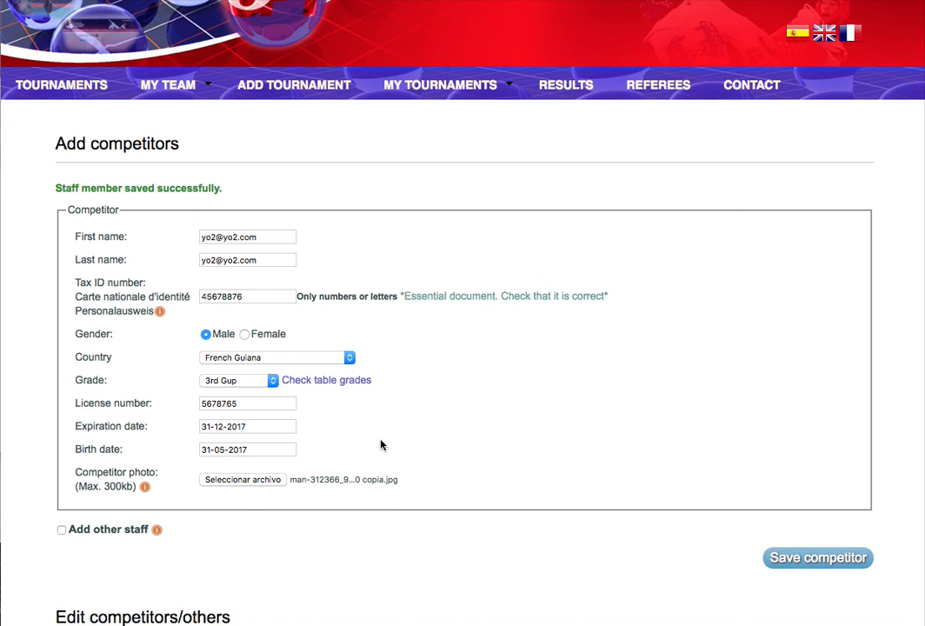
left_click(810, 558)
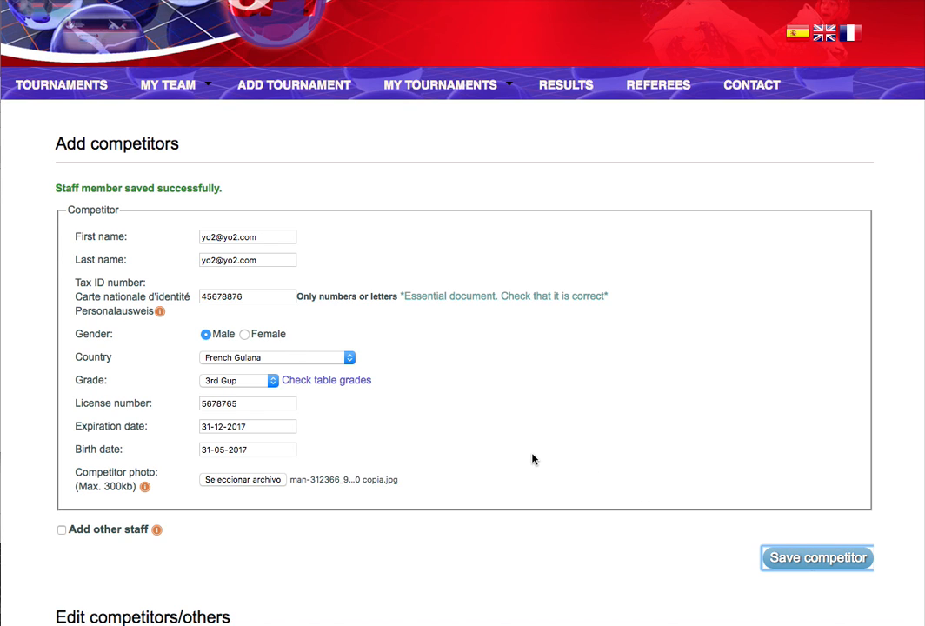
scroll(532, 459, "down", 3)
scroll(533, 459, "down", 1)
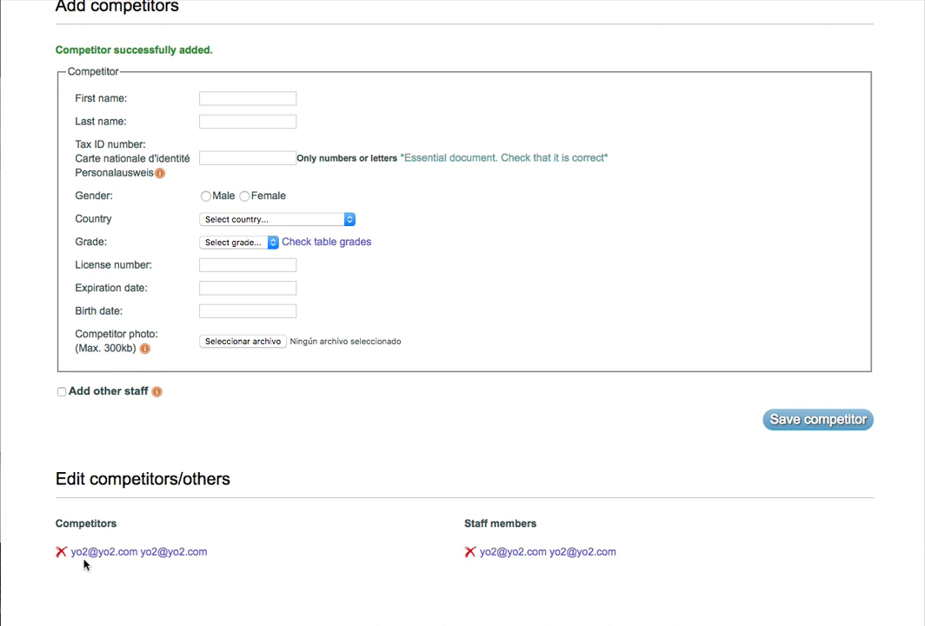
left_click(521, 556)
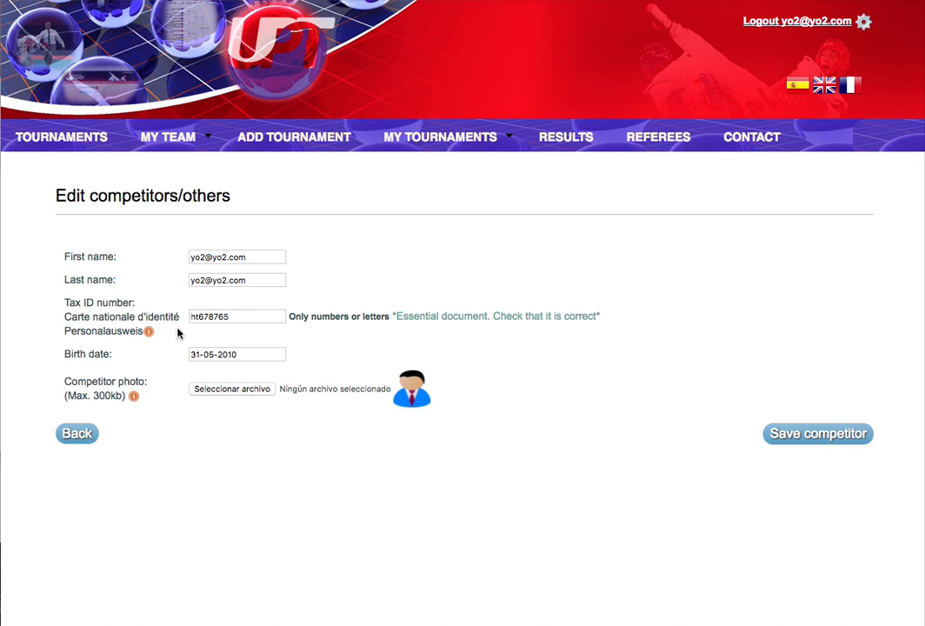
left_click(76, 433)
scroll(104, 561, "down", 5)
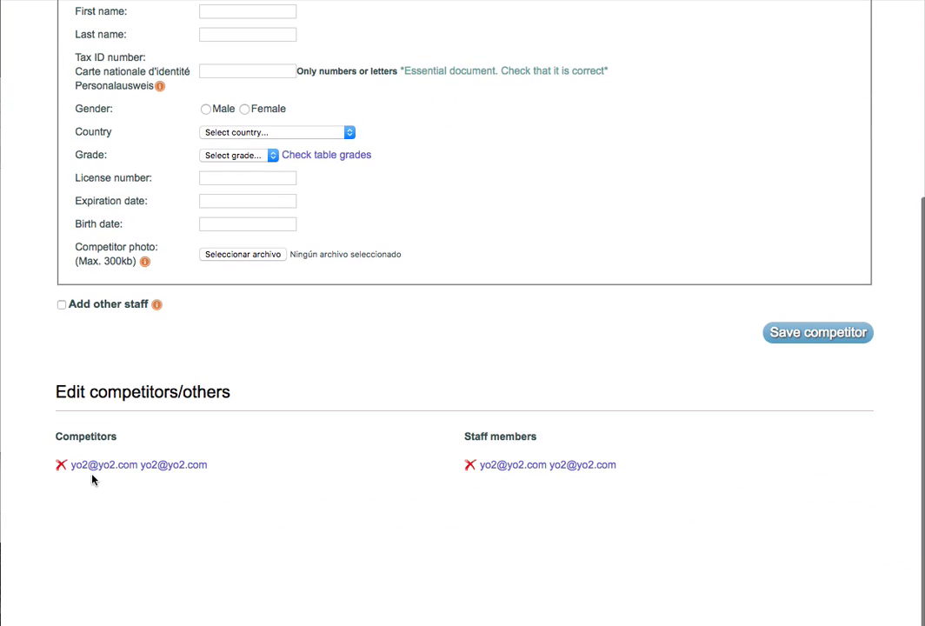
Open the competitor's details, then find XV Copa de Andorra 2017 Cadete/Infantil among June tournaments.
left_click(112, 468)
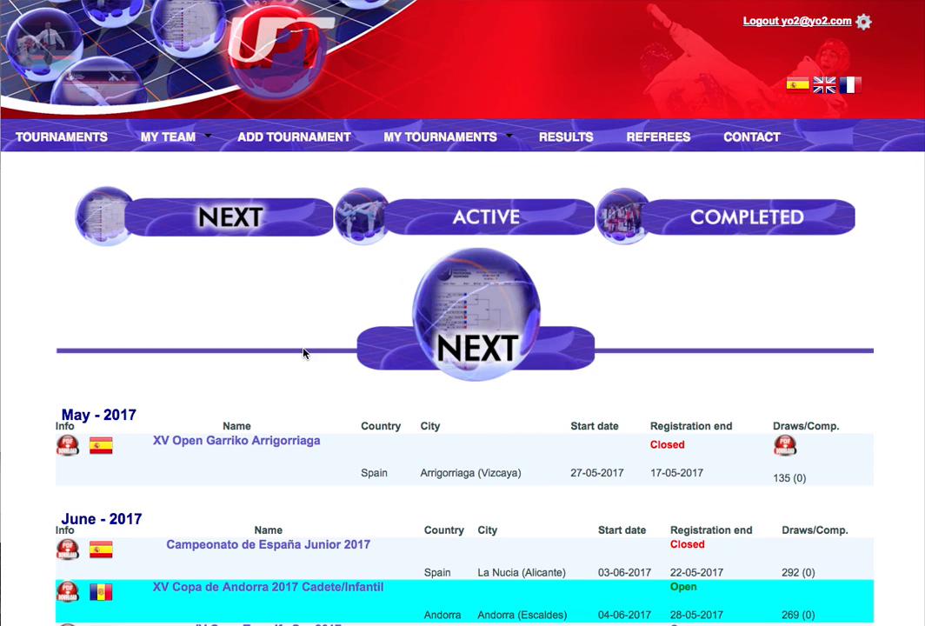
scroll(304, 353, "down", 3)
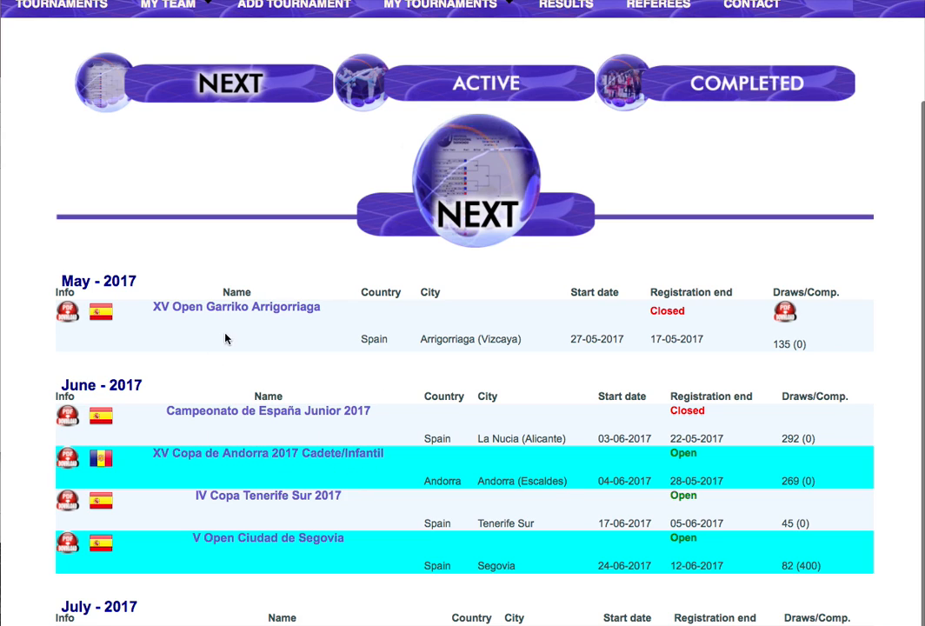
scroll(283, 456, "up", 1)
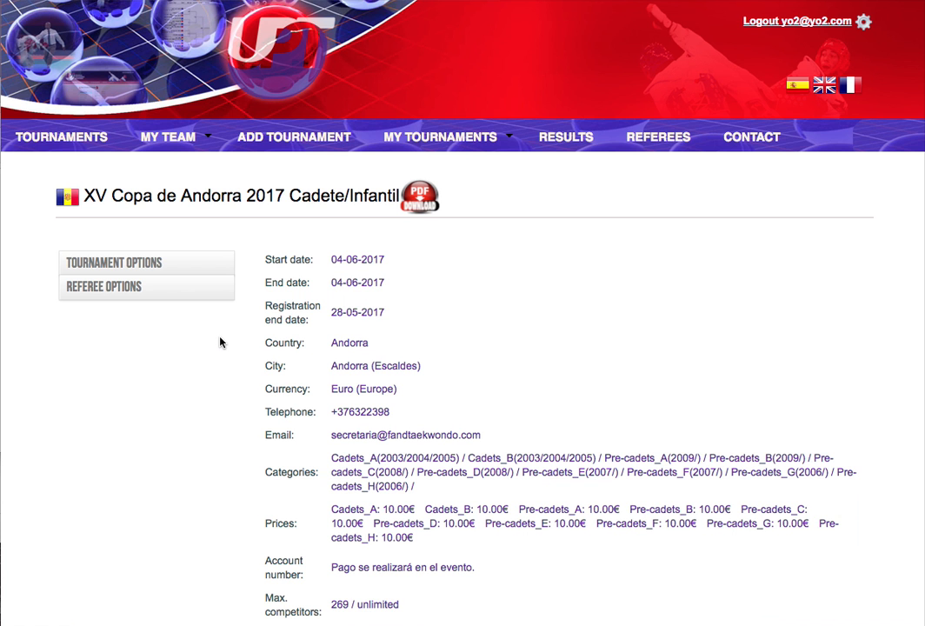
scroll(341, 467, "down", 2)
scroll(345, 416, "down", 1)
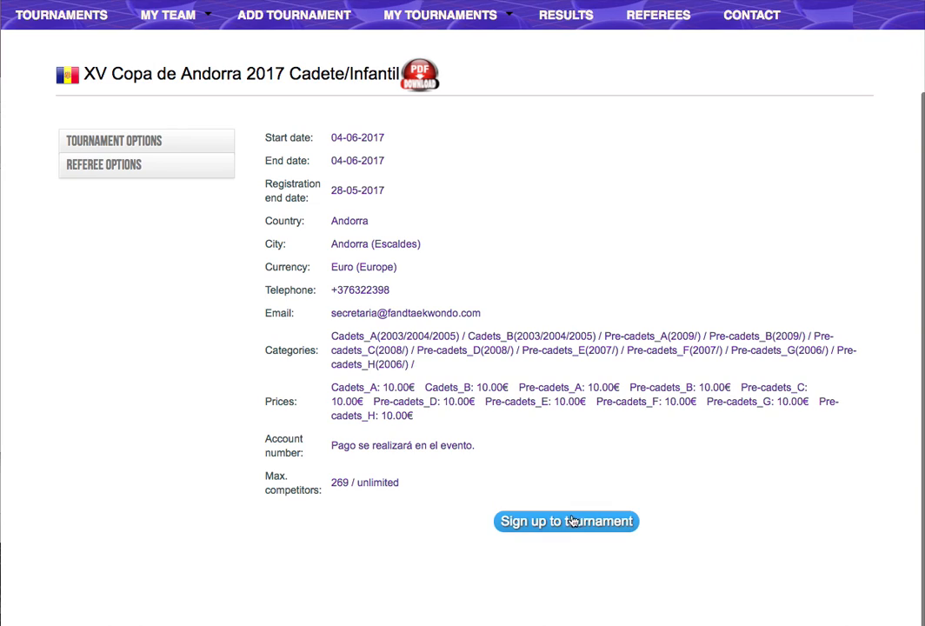
Select the team competitor for sign-up with category Pre-cadets_A (2009/) and weight Welter(-37).
left_click(573, 529)
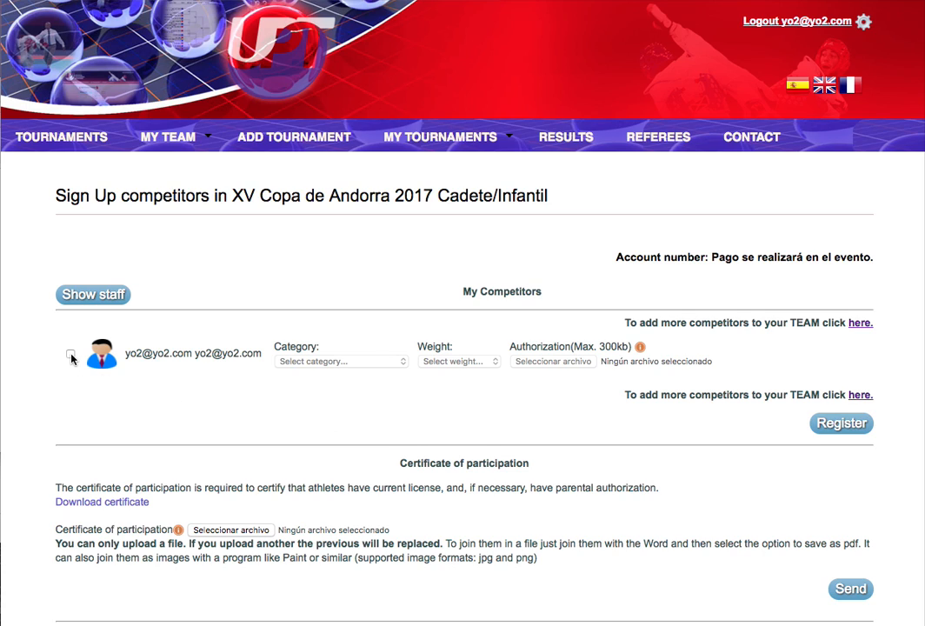
left_click(70, 355)
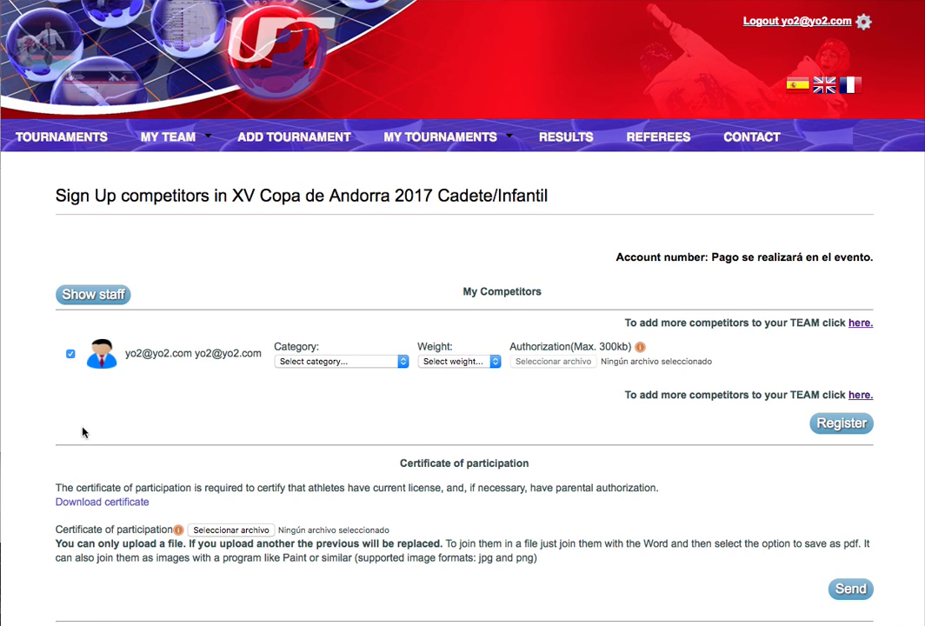
left_click(299, 364)
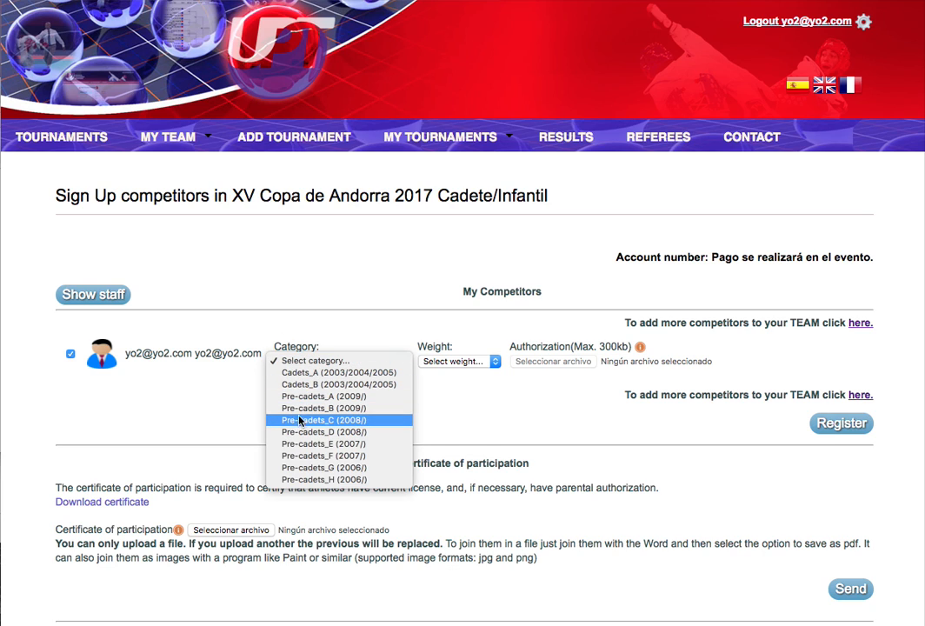
left_click(304, 398)
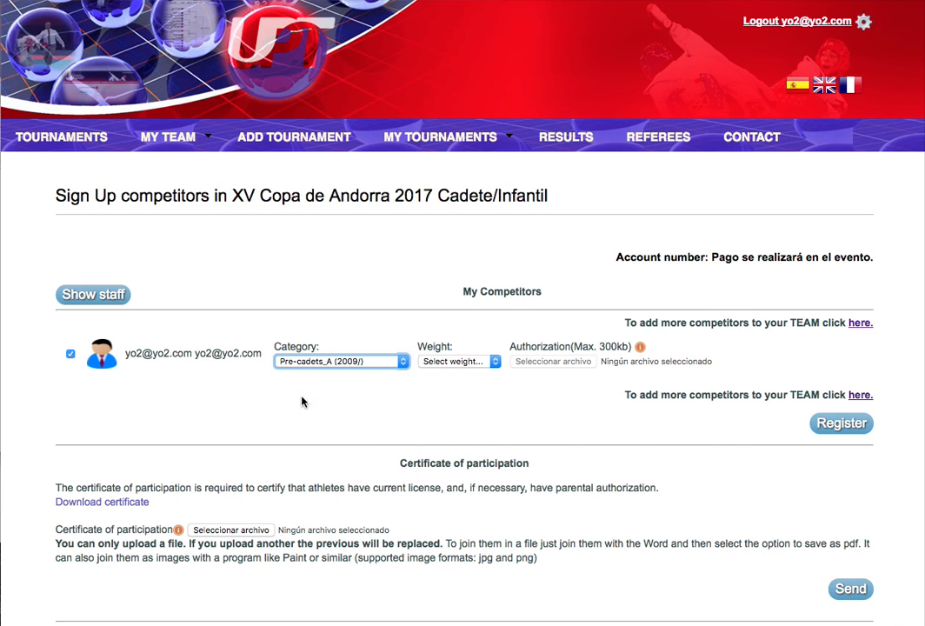
left_click(465, 362)
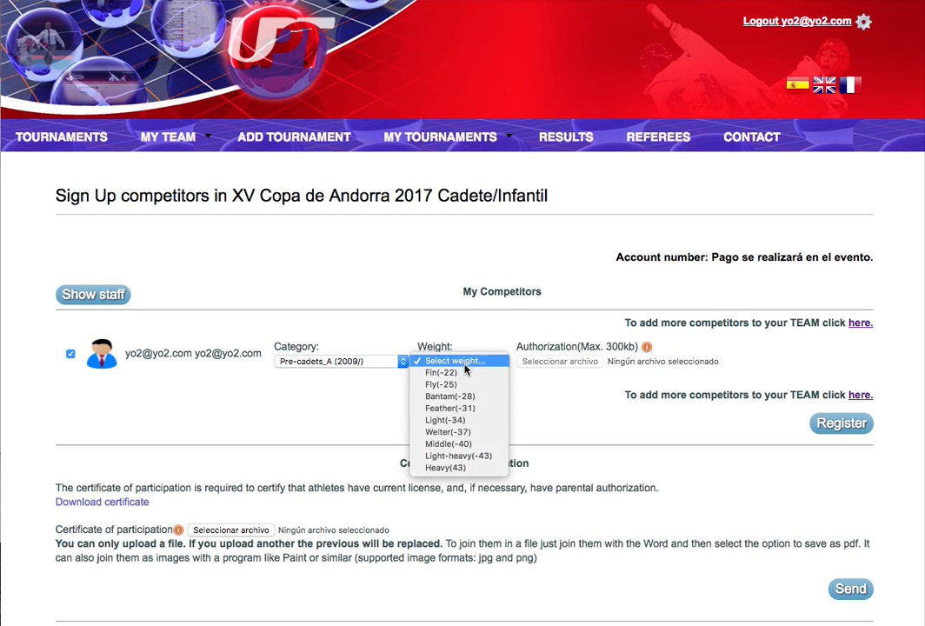
left_click(462, 433)
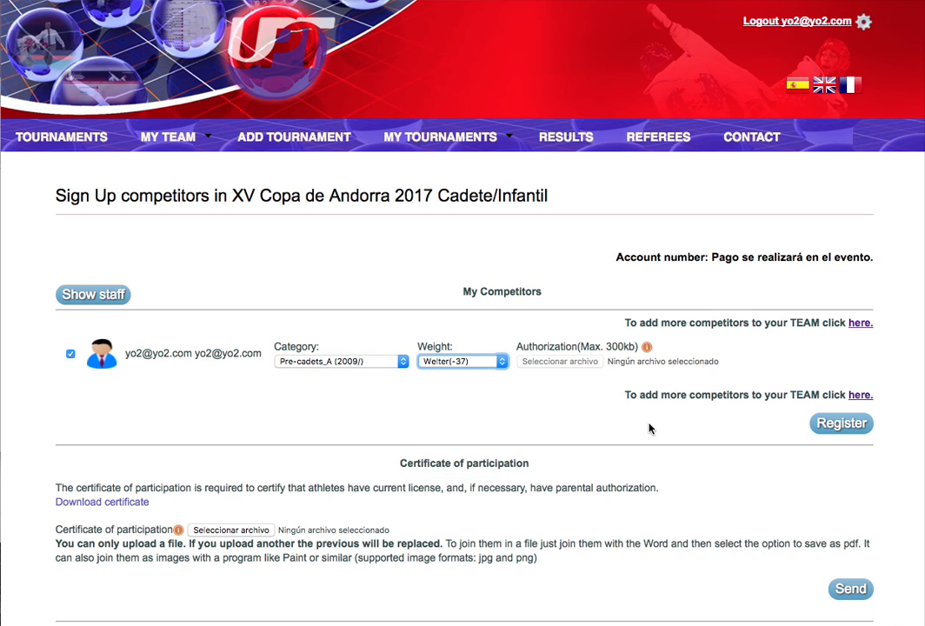
Register the competitor, then change their weight from Welter(-37) to Light(-34) and save.
left_click(844, 427)
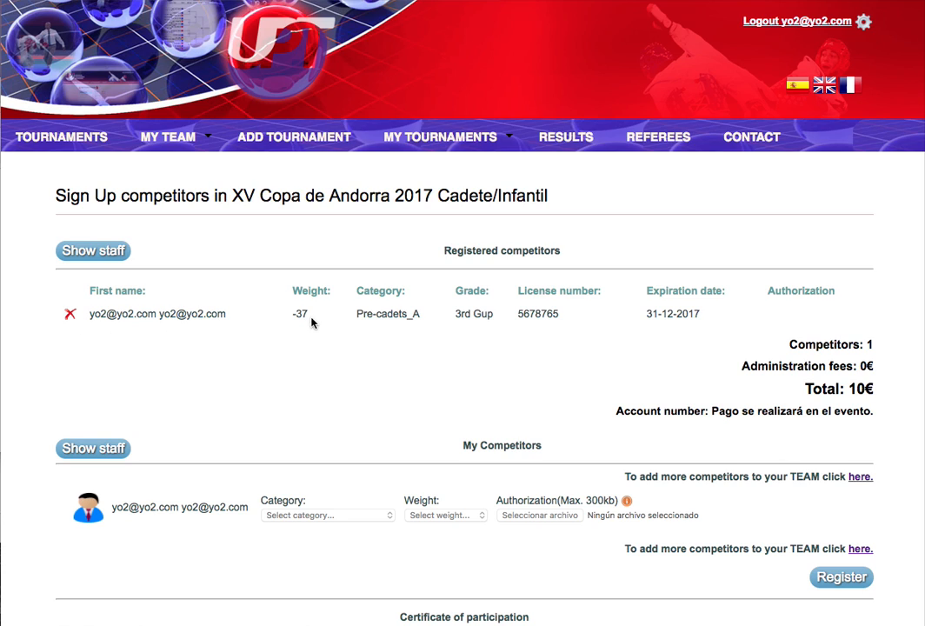
left_click(133, 321)
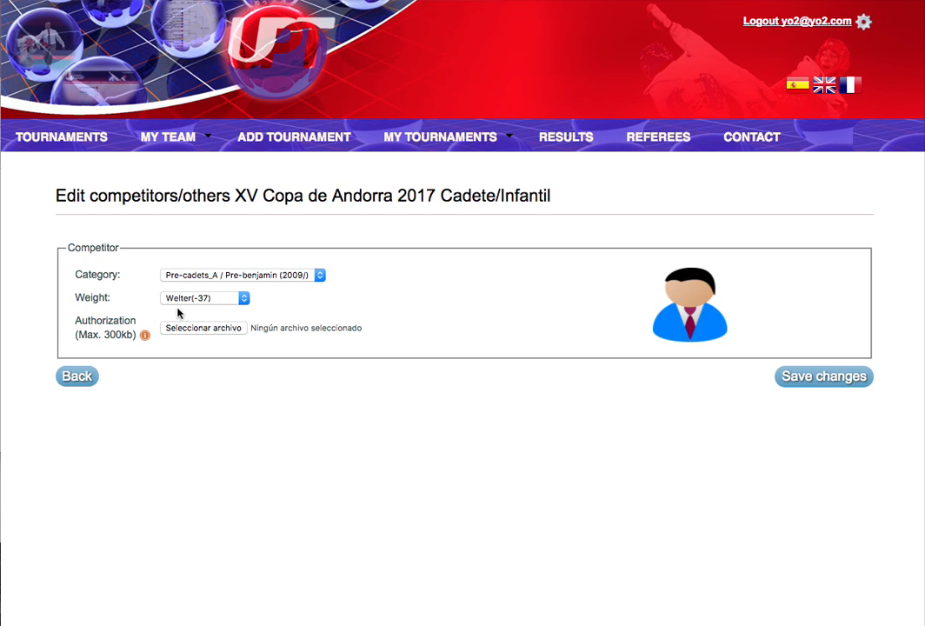
left_click(189, 301)
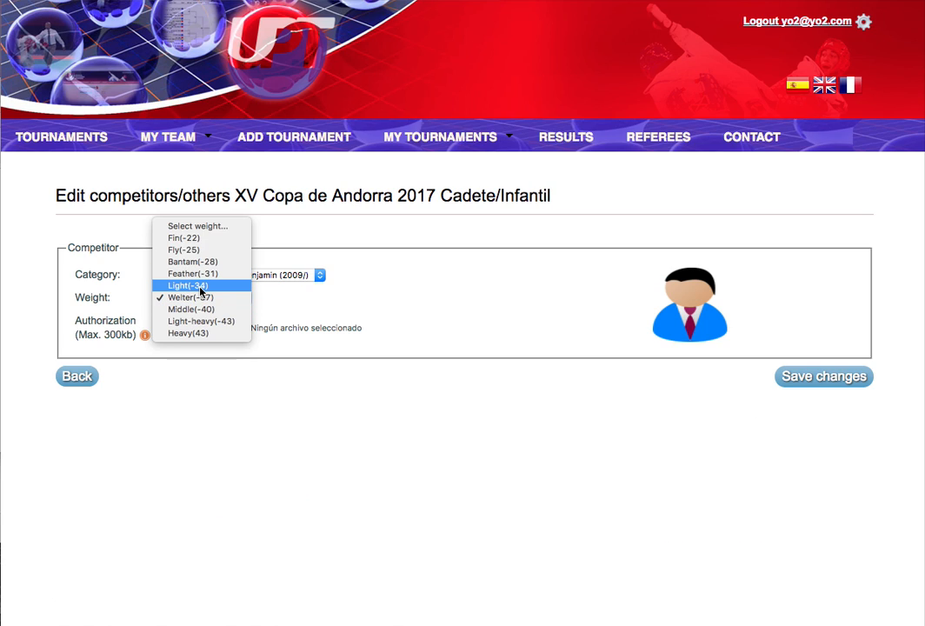
left_click(190, 285)
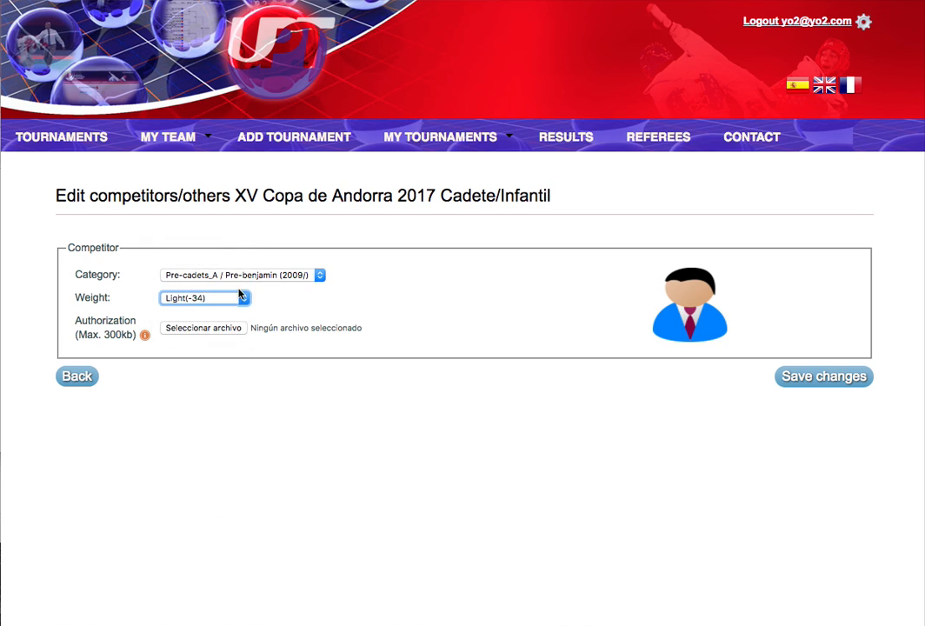
left_click(795, 383)
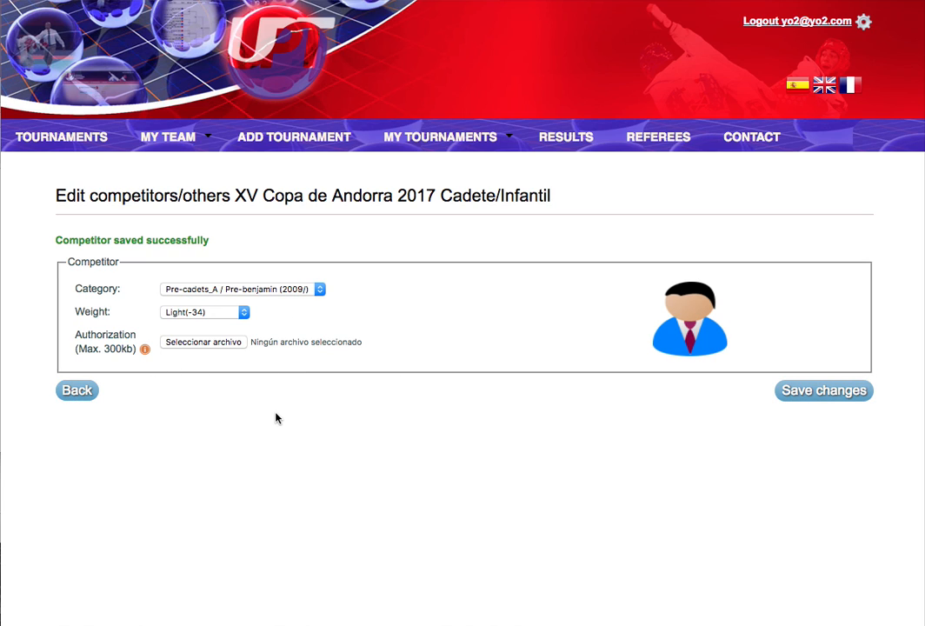
Reopen XV Copa de Andorra's Add competitors page and review the -34 Pre-cadets_A entry, totalling 10€.
scroll(275, 415, "down", 2)
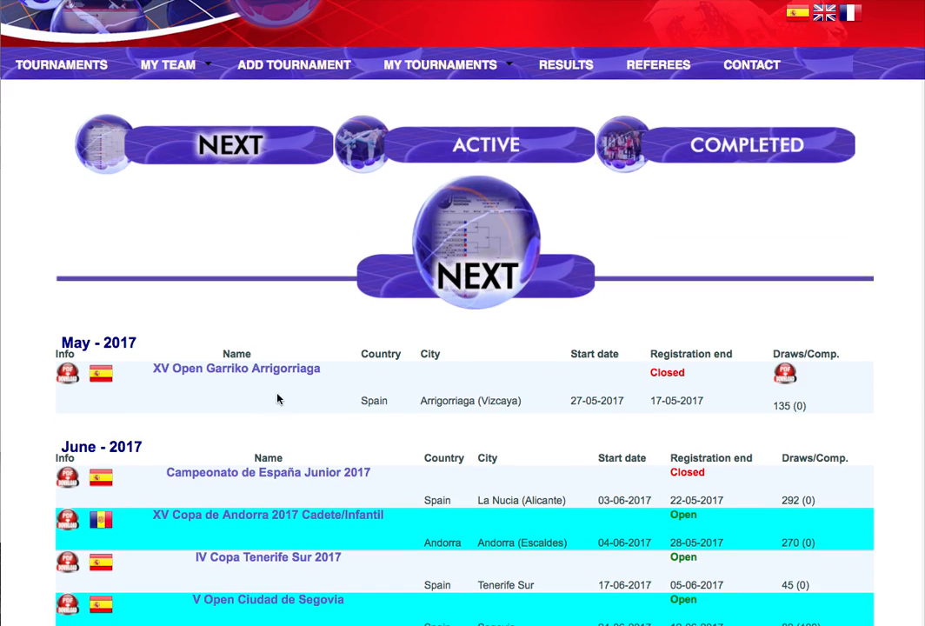
scroll(283, 434, "down", 1)
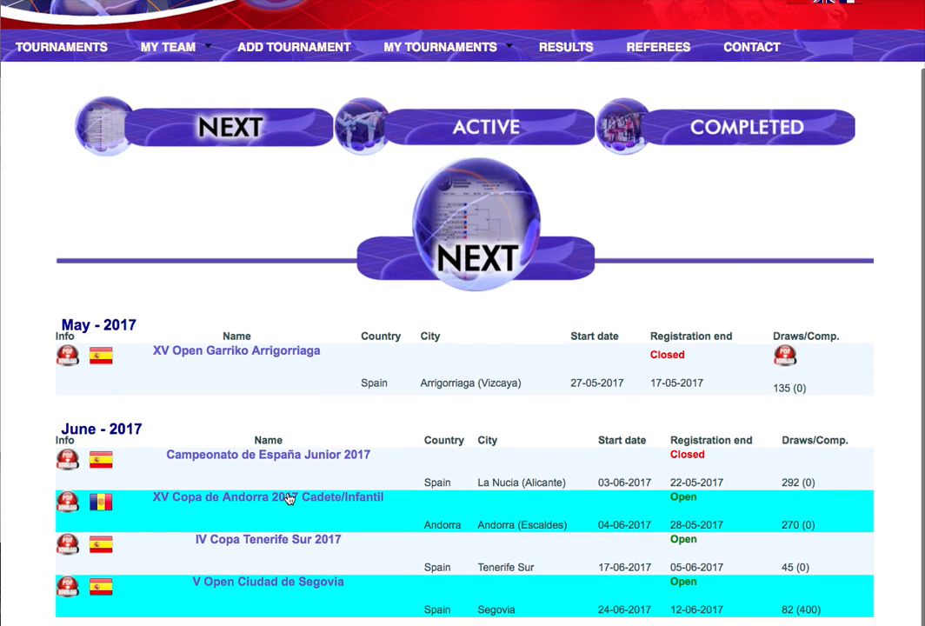
left_click(289, 498)
scroll(270, 449, "down", 2)
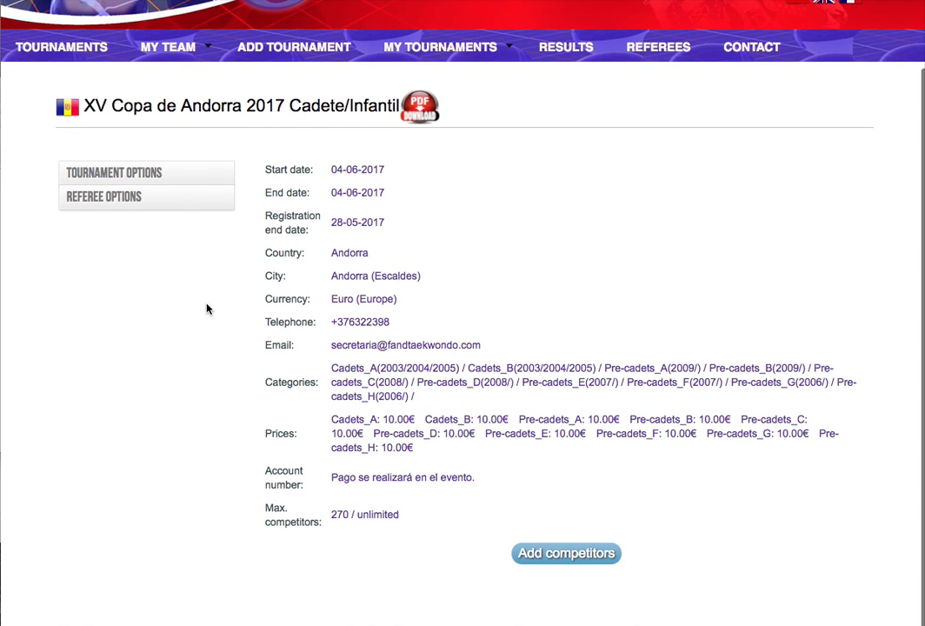
left_click(562, 553)
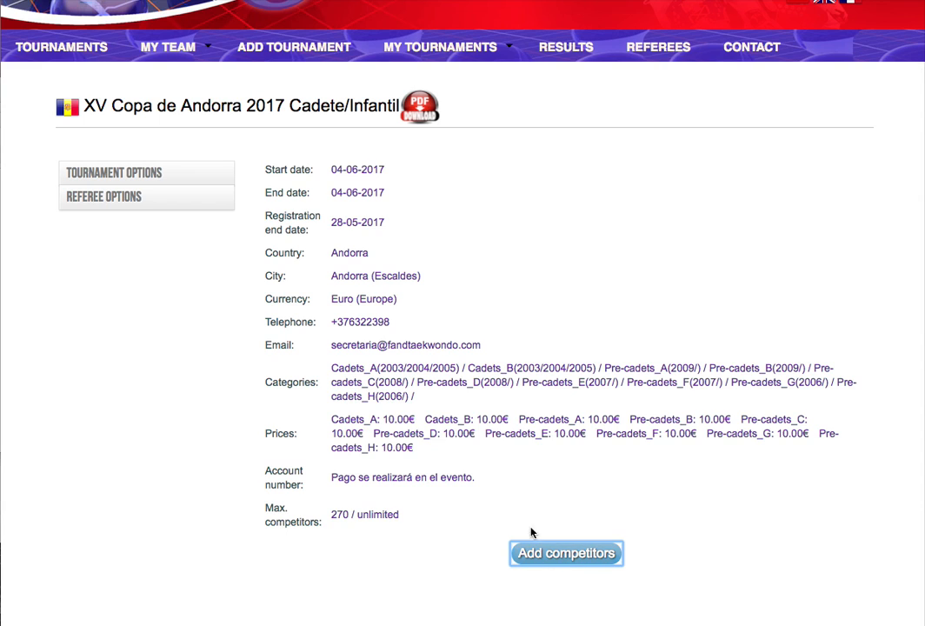
scroll(483, 497, "down", 3)
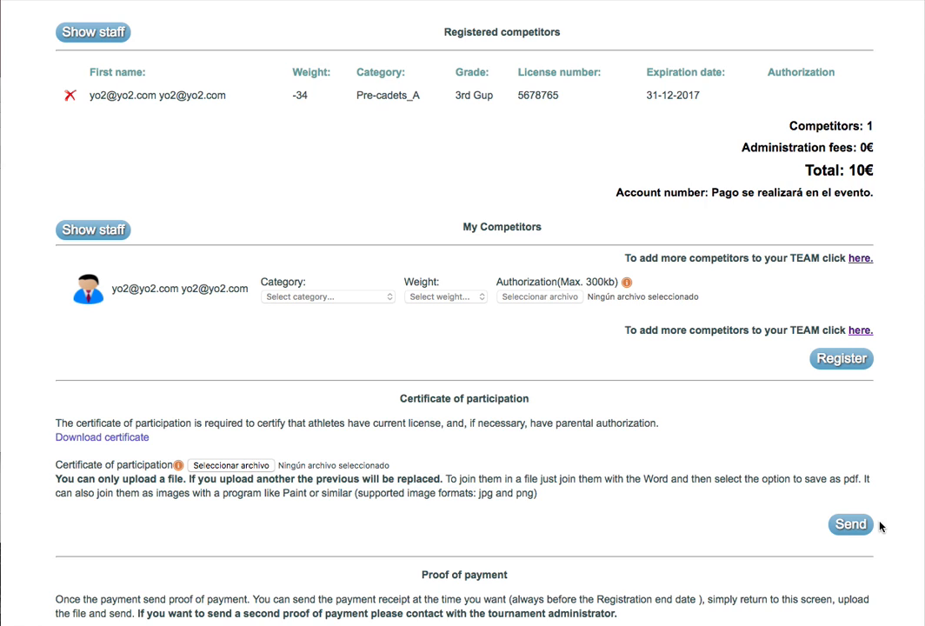
scroll(648, 511, "down", 1)
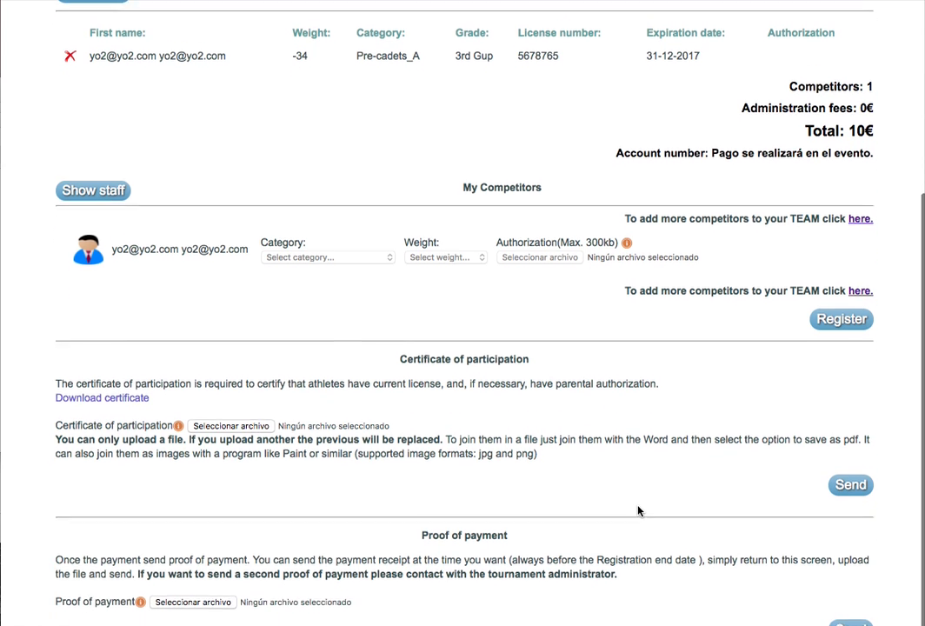
scroll(638, 511, "down", 1)
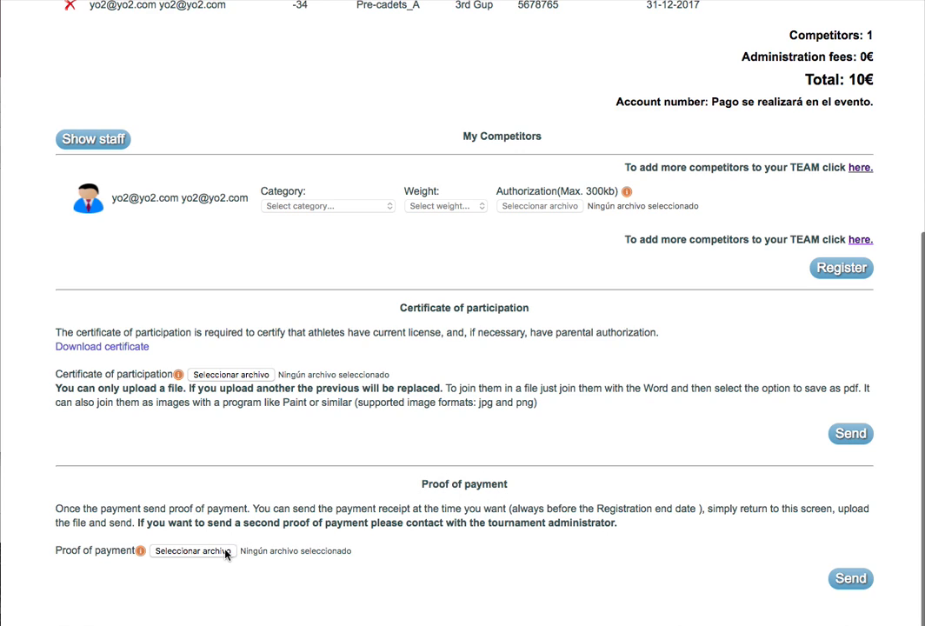
scroll(533, 366, "up", 3)
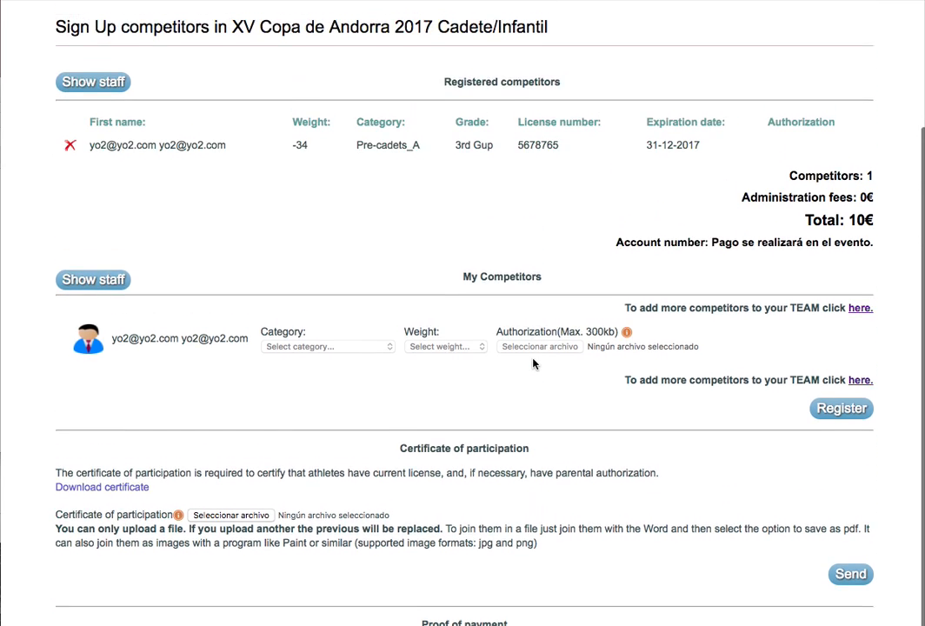
scroll(533, 363, "up", 1)
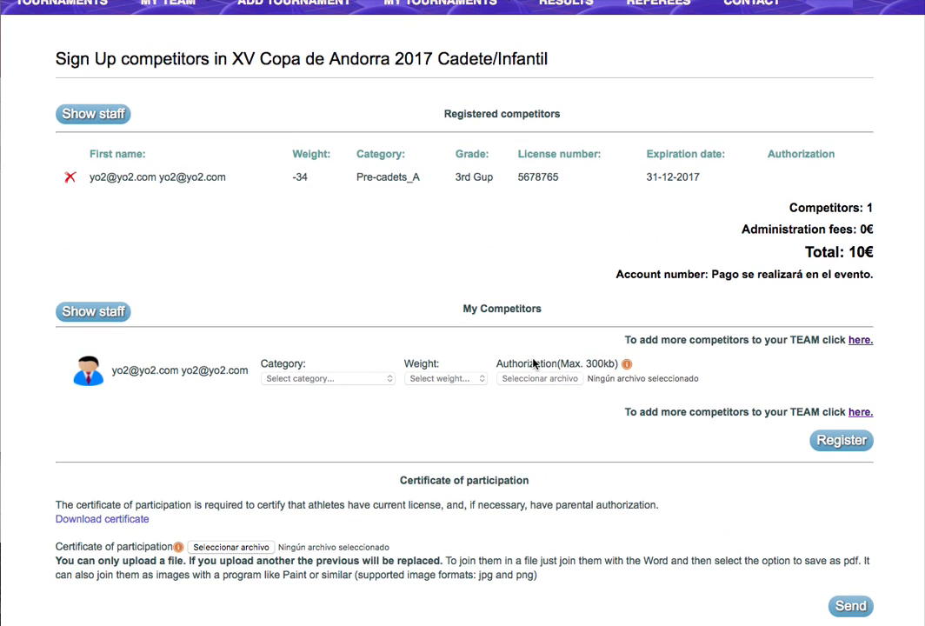